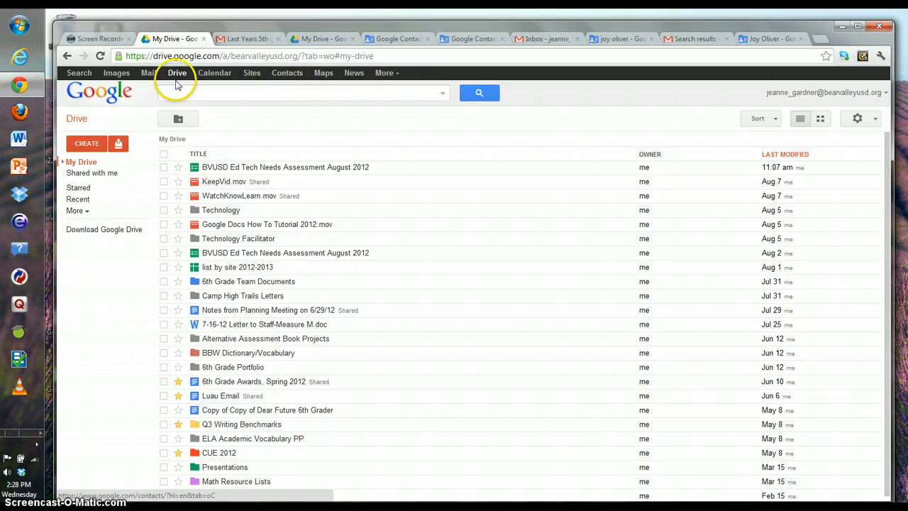
Step: Switch from the Google Drive file list to the Gmail inbox
click(150, 75)
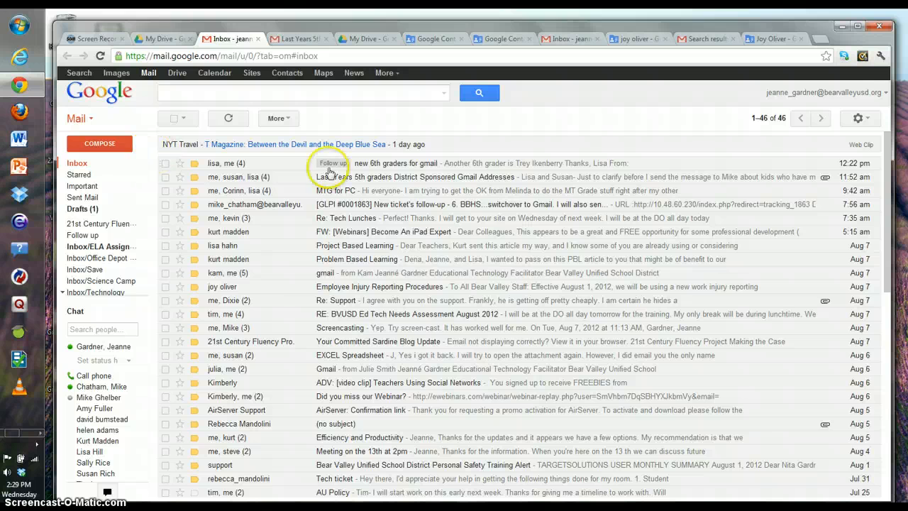
Step: Discard a started reply in the 'new 6th graders for gmail' thread, then go to Contacts
click(386, 169)
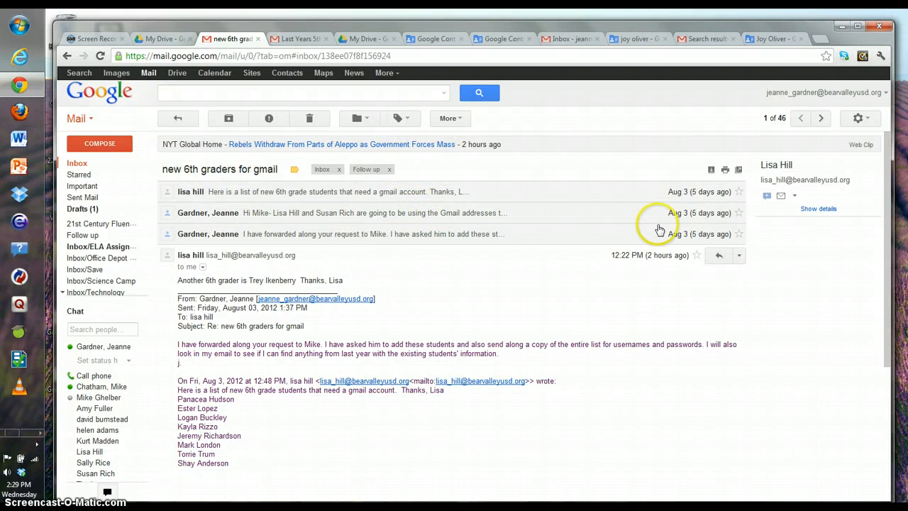
click(718, 259)
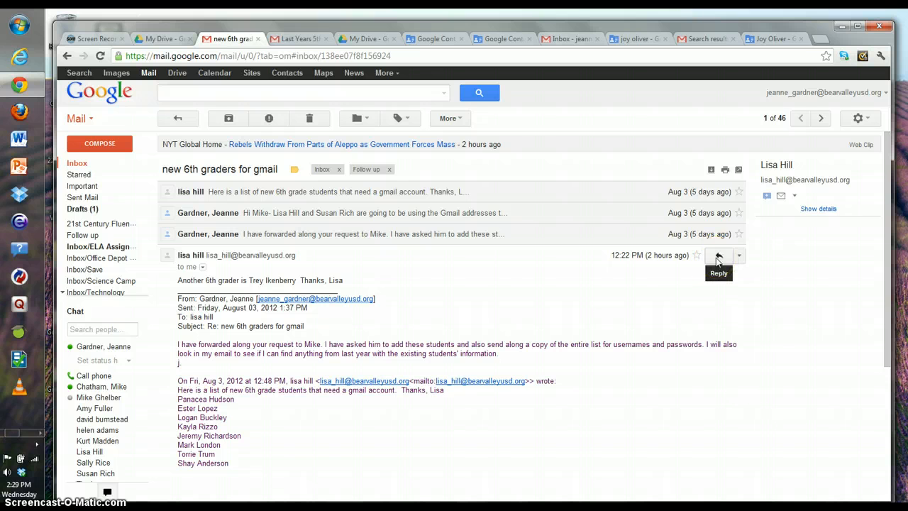
click(716, 260)
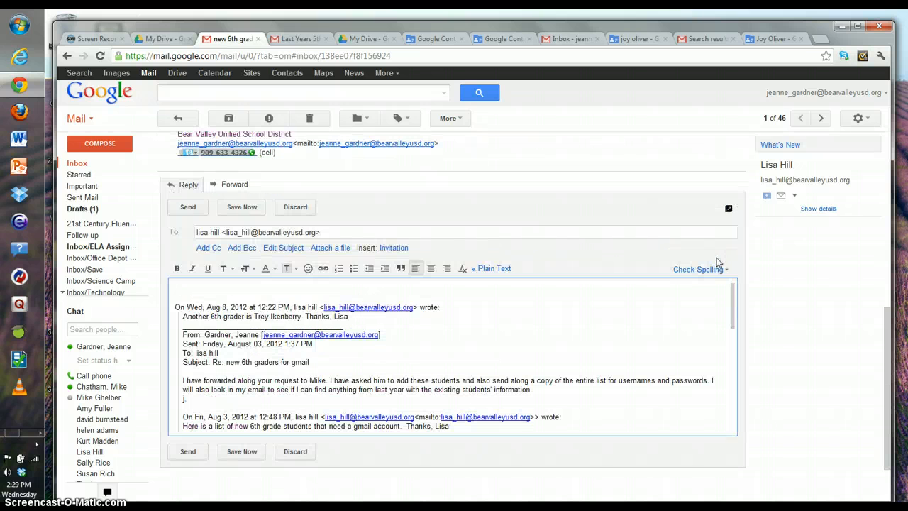
click(181, 287)
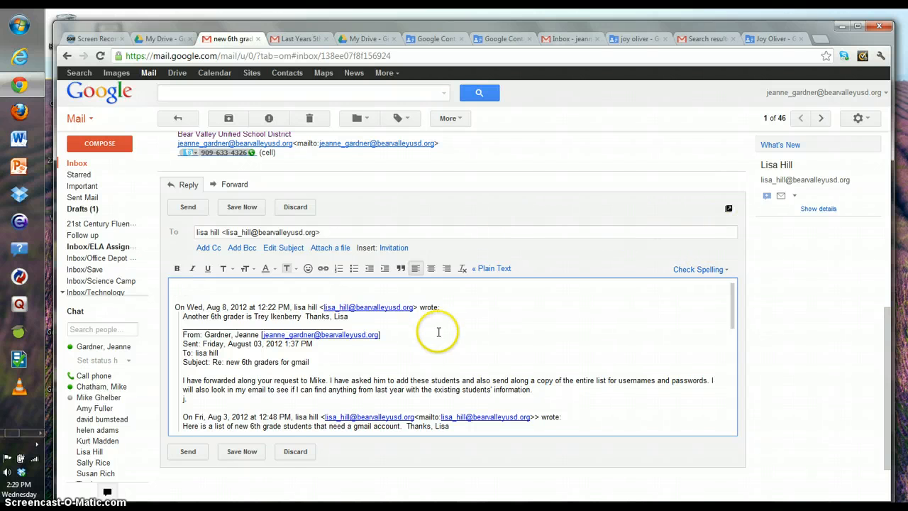
click(283, 457)
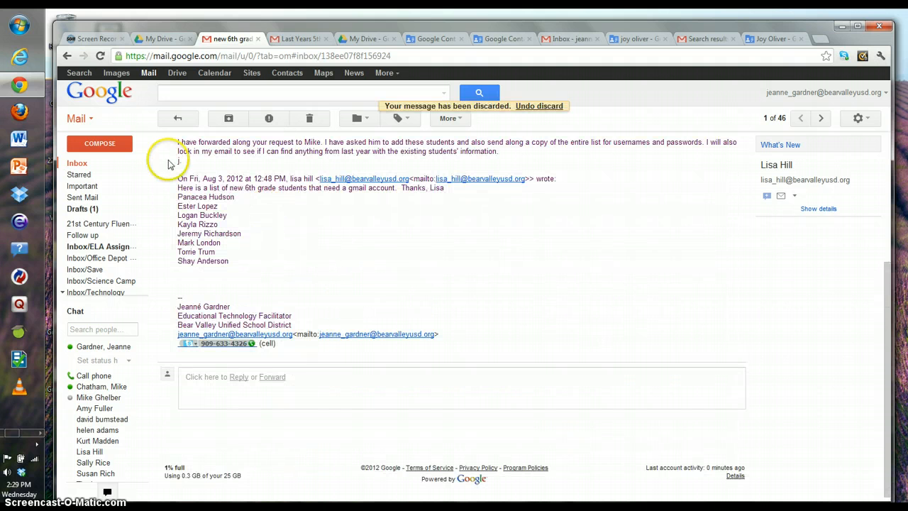
click(78, 163)
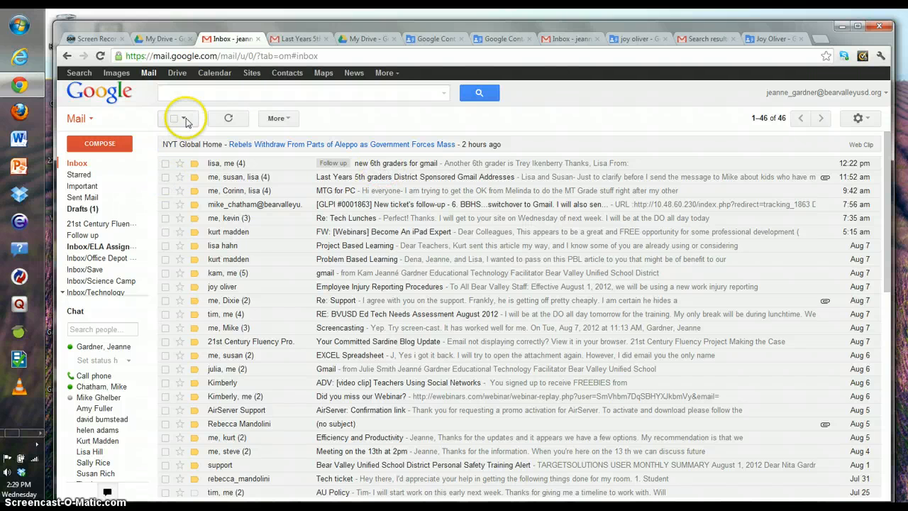
click(290, 74)
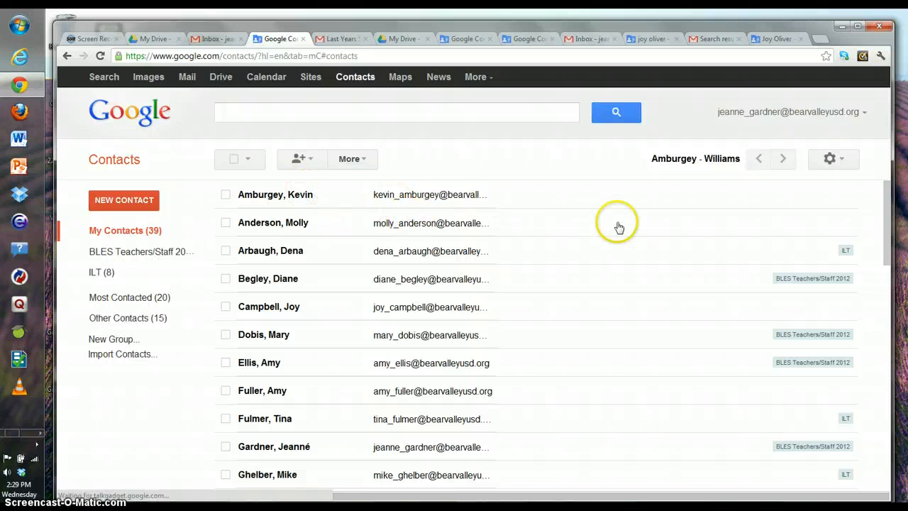
Step: Add the first contact in the list to the ILT group, bringing it to 9 members
drag(891, 239, 891, 240)
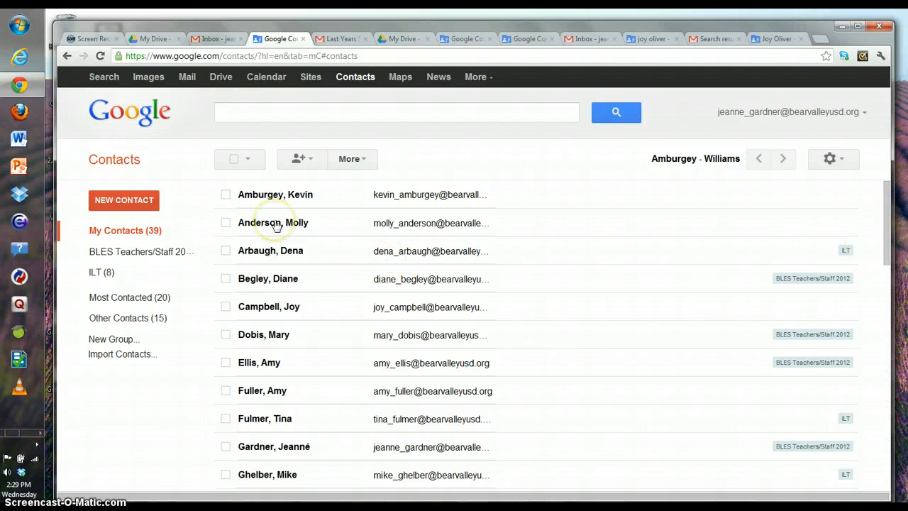
click(226, 194)
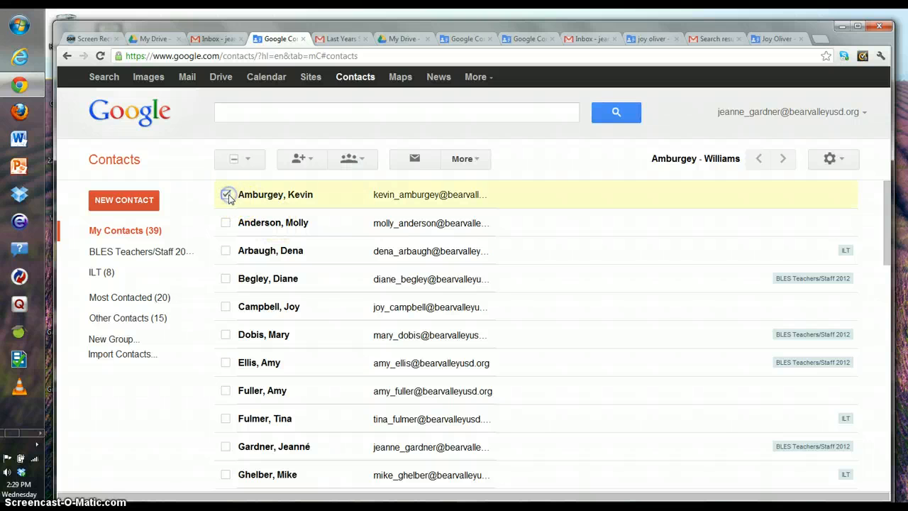
click(359, 160)
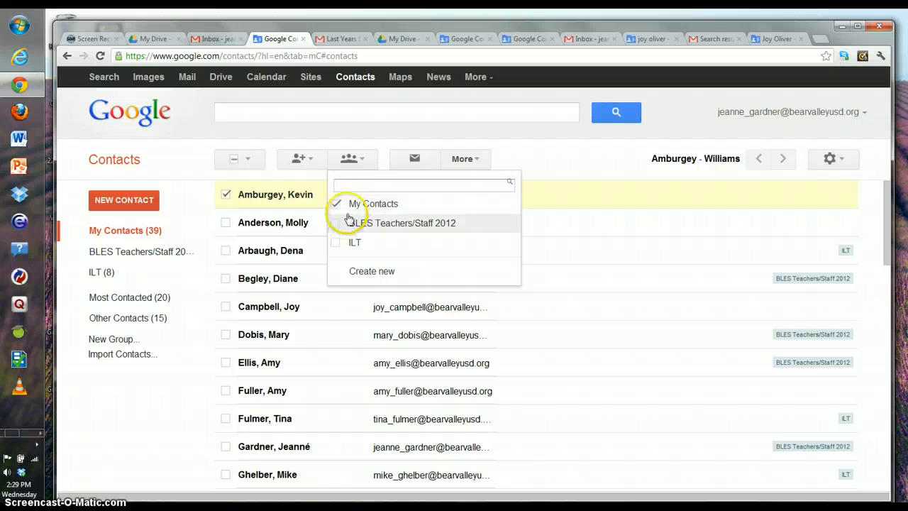
click(337, 243)
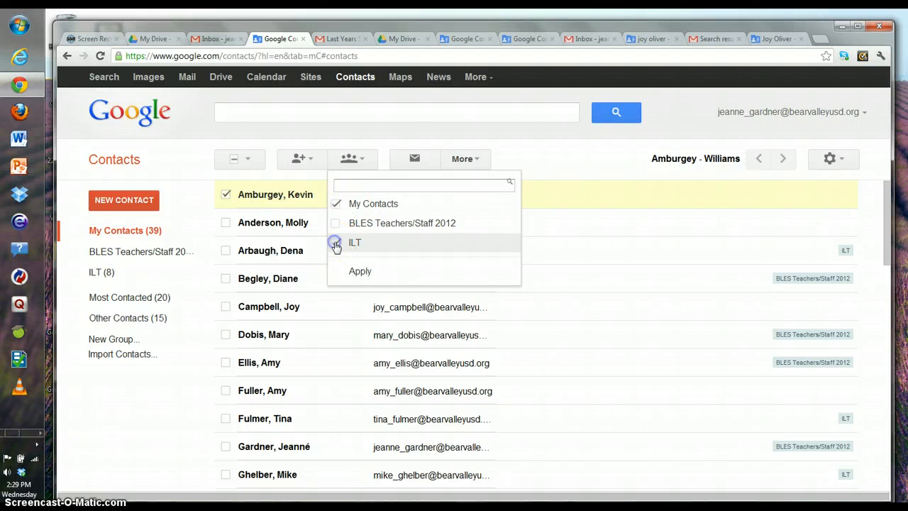
click(358, 273)
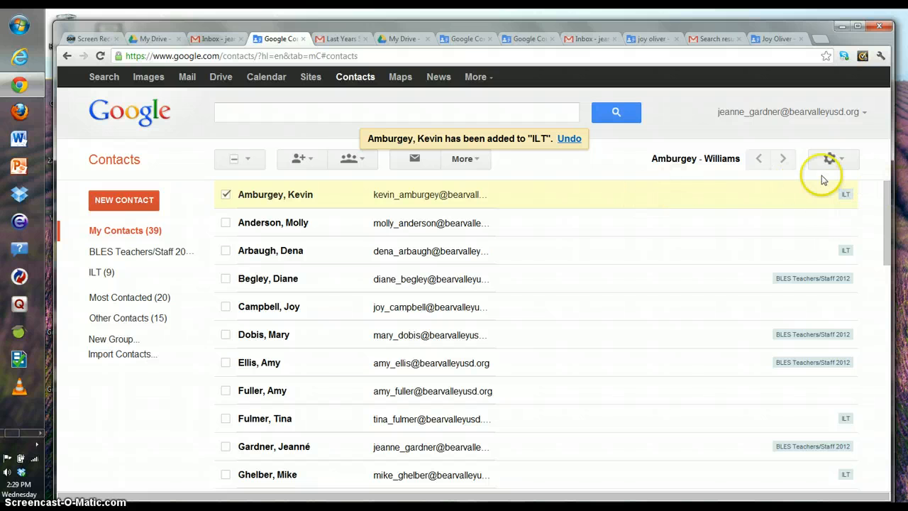
drag(886, 213, 866, 201)
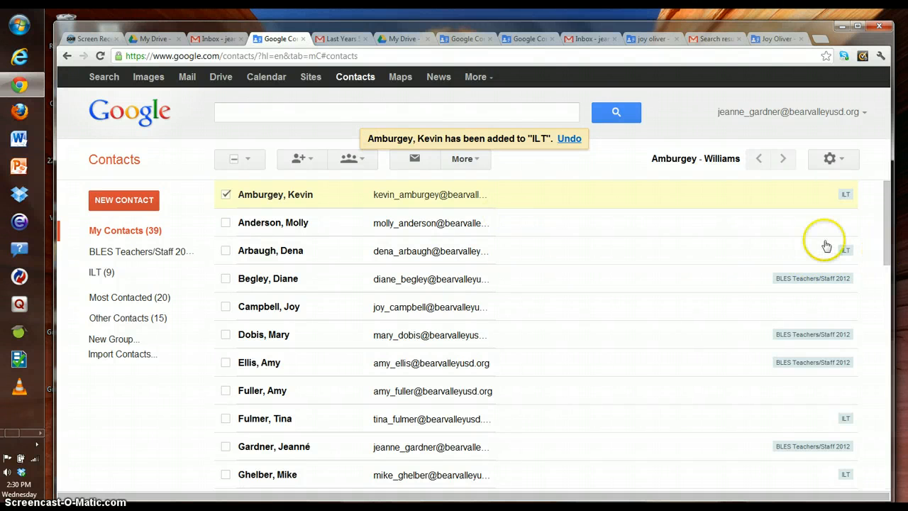
Step: Search for a contact and put them in a new group named 6th Grade Teachers
click(227, 114)
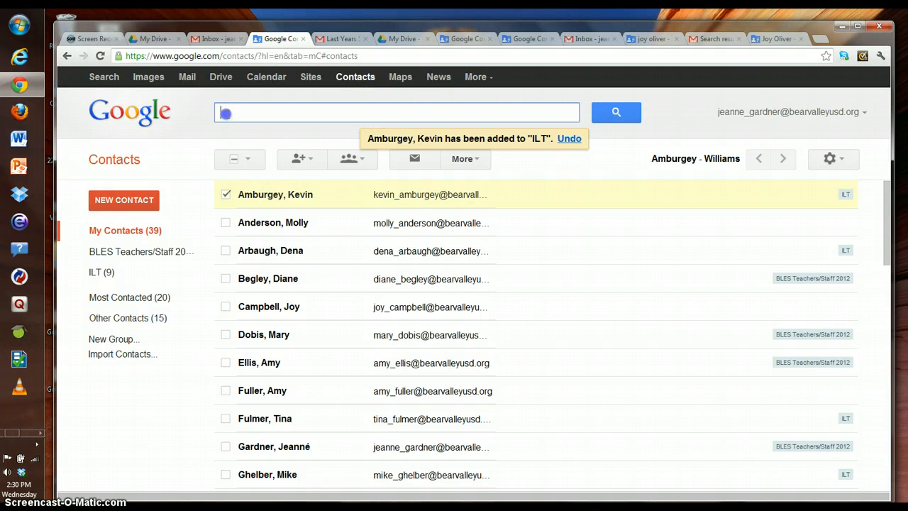
text(susan)
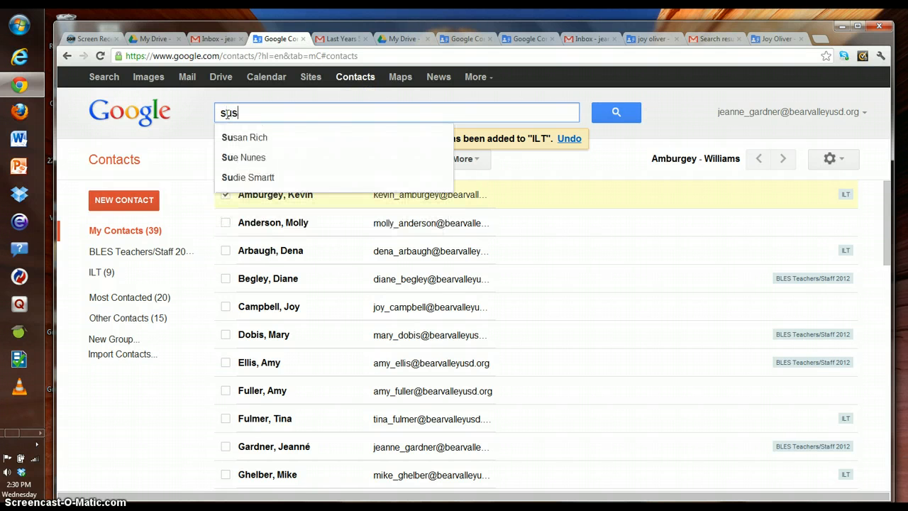
click(246, 141)
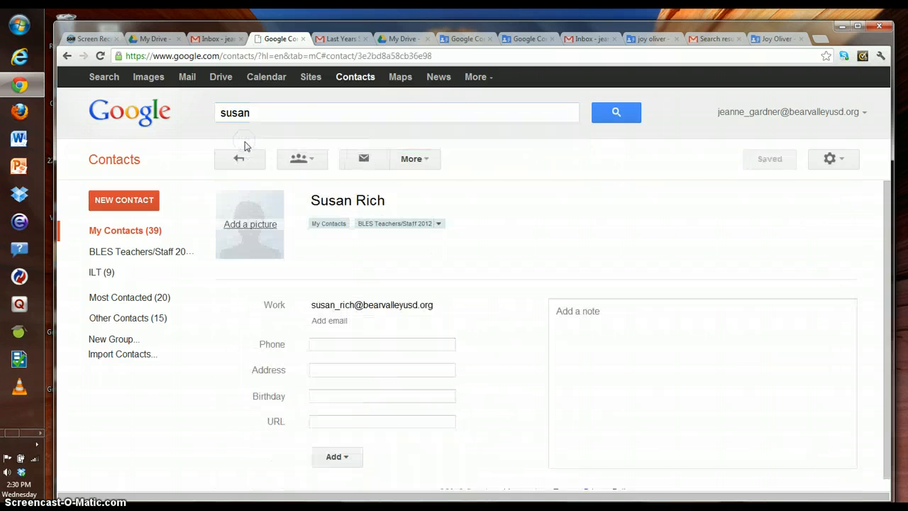
click(308, 170)
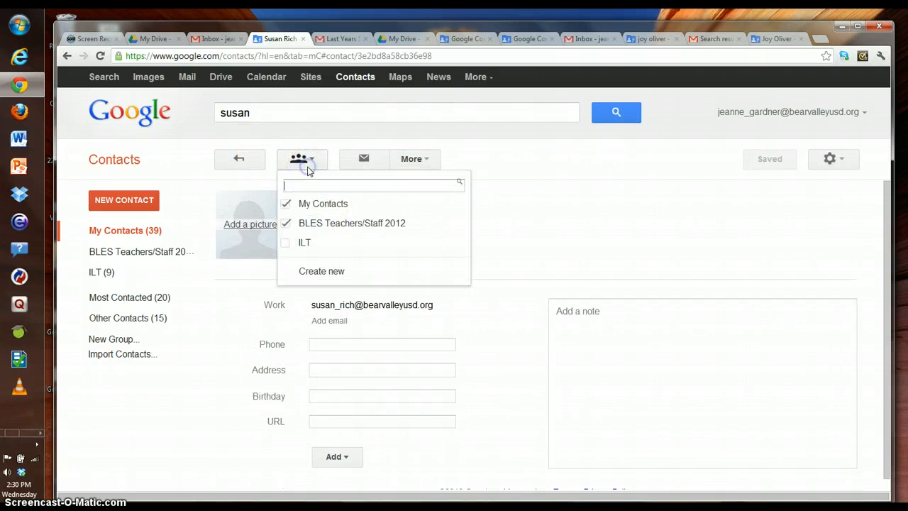
click(315, 270)
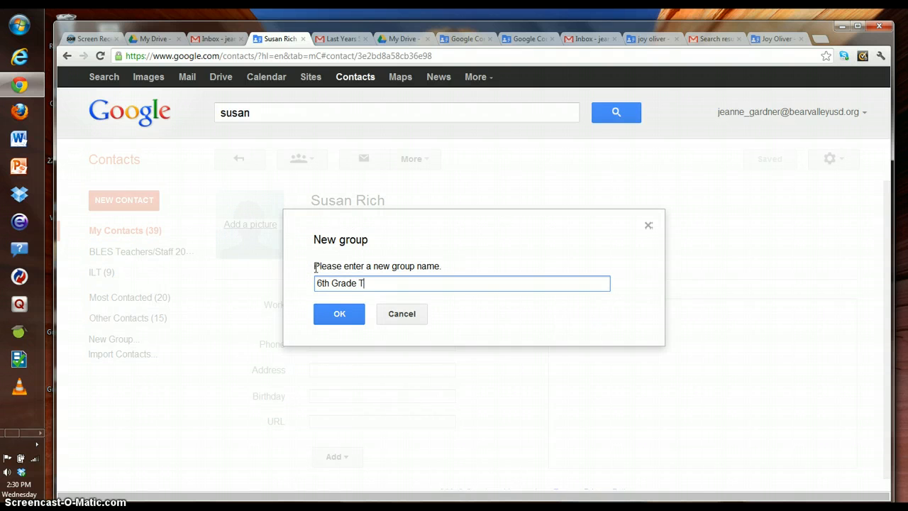
click(339, 314)
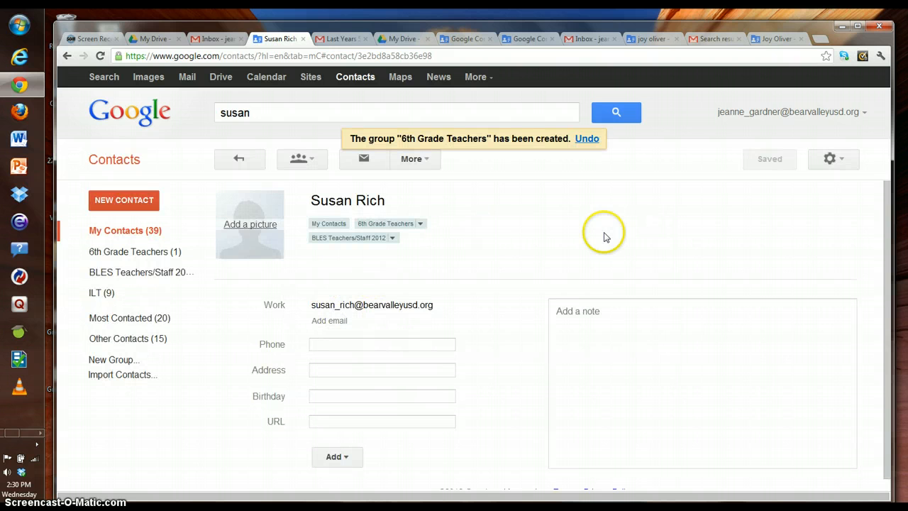
Step: Review the contact's 6th Grade Teachers and BLES Teachers/Staff 2012 memberships, then clear the search
click(419, 224)
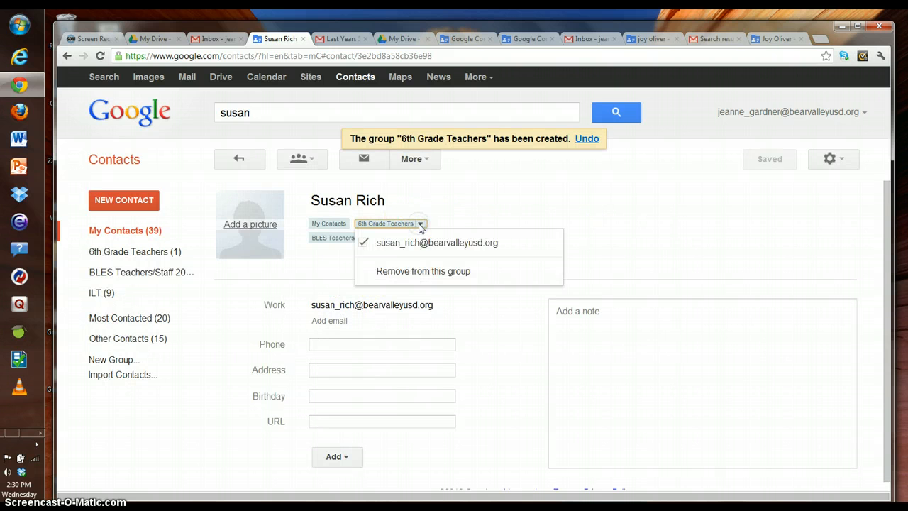
click(419, 224)
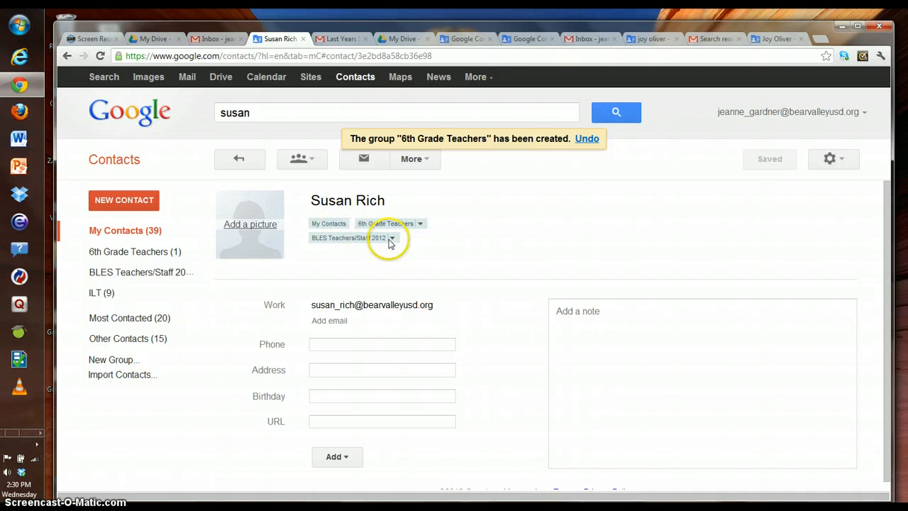
click(391, 238)
click(390, 239)
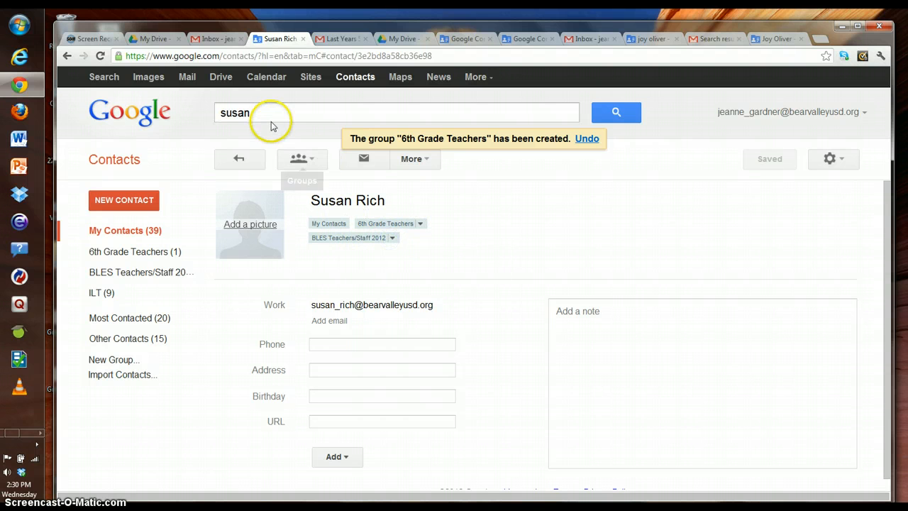
drag(270, 120, 189, 95)
key(BackSpace)
Step: Search for another contact and add them to 6th Grade Teachers and BLES Teachers/Staff 2012
text(lis)
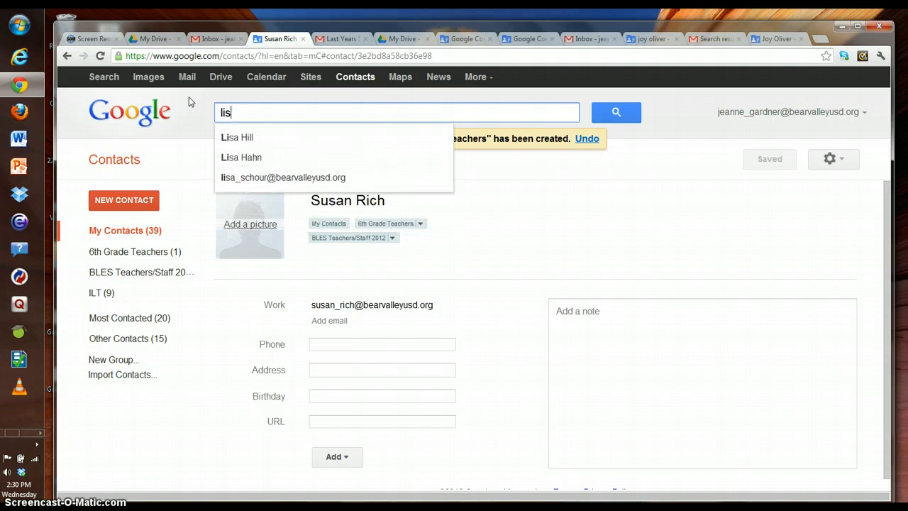
text(a)
click(233, 135)
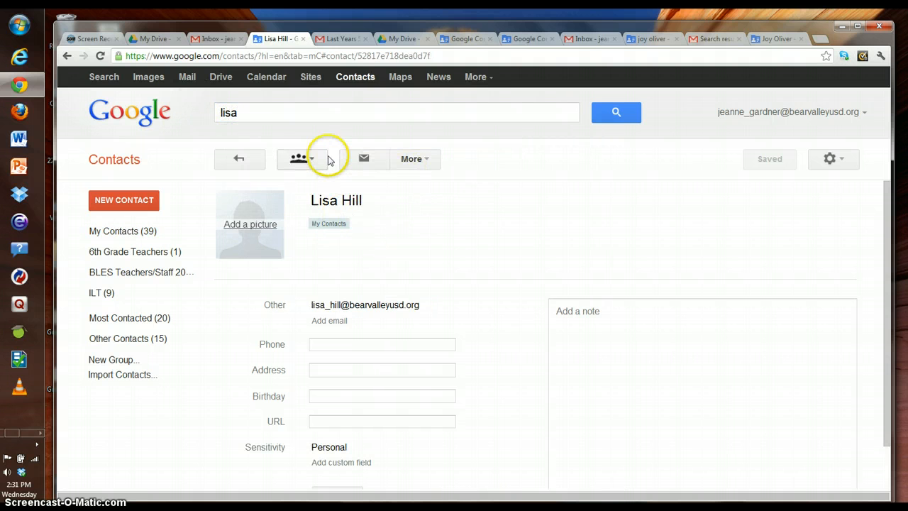
click(300, 158)
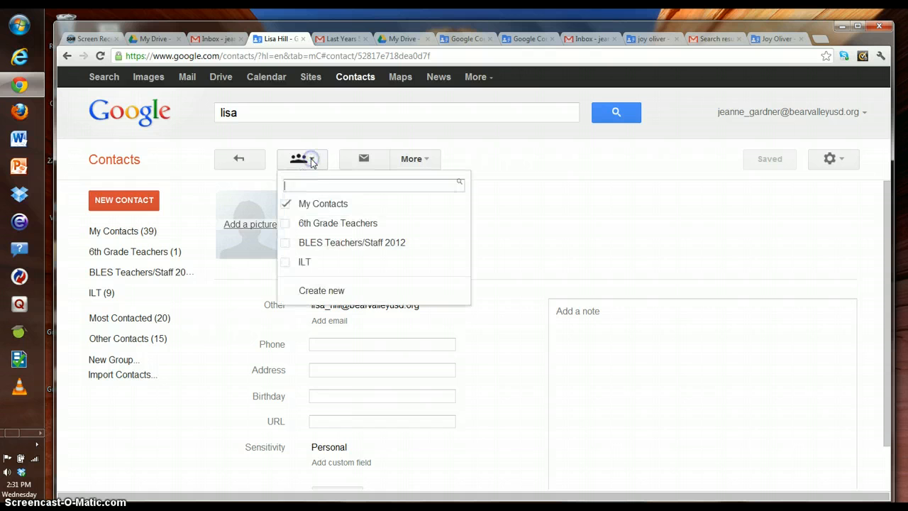
click(287, 243)
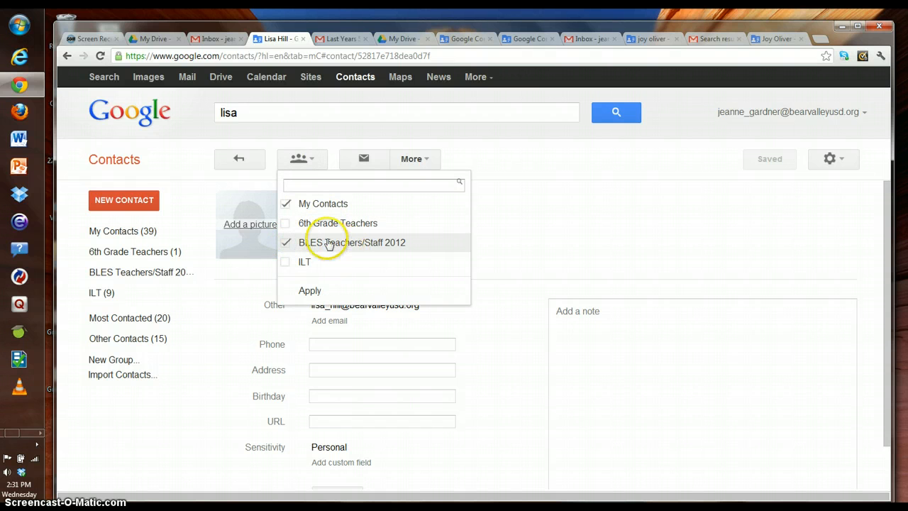
click(286, 222)
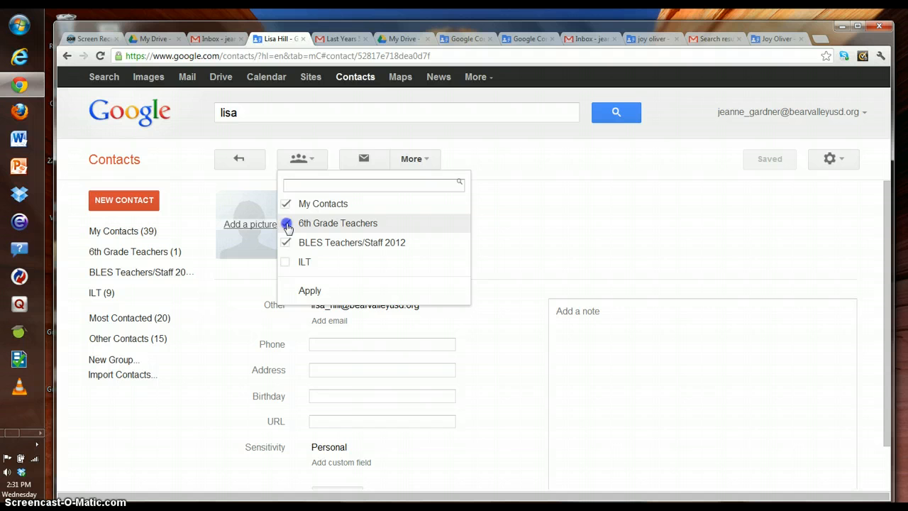
click(309, 290)
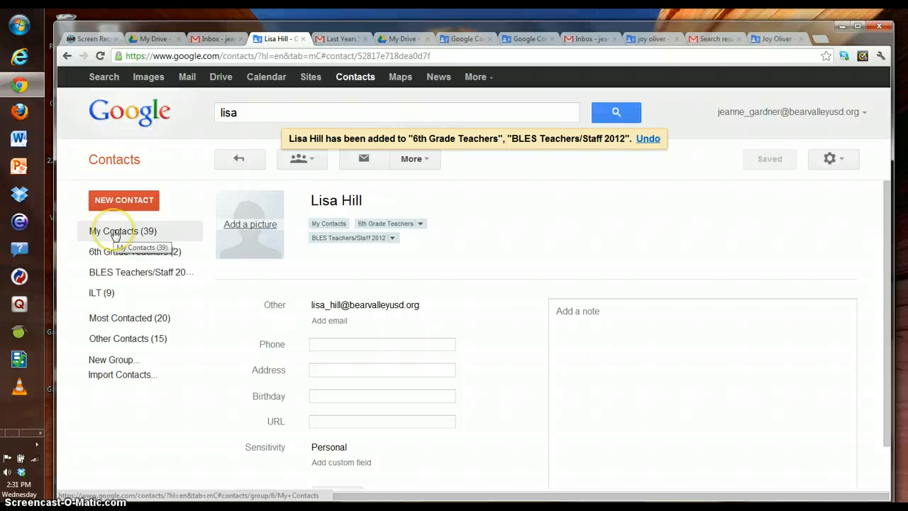
Step: Create a new contact with the person's full name and home e-mail, copying the e-mail domain
click(117, 200)
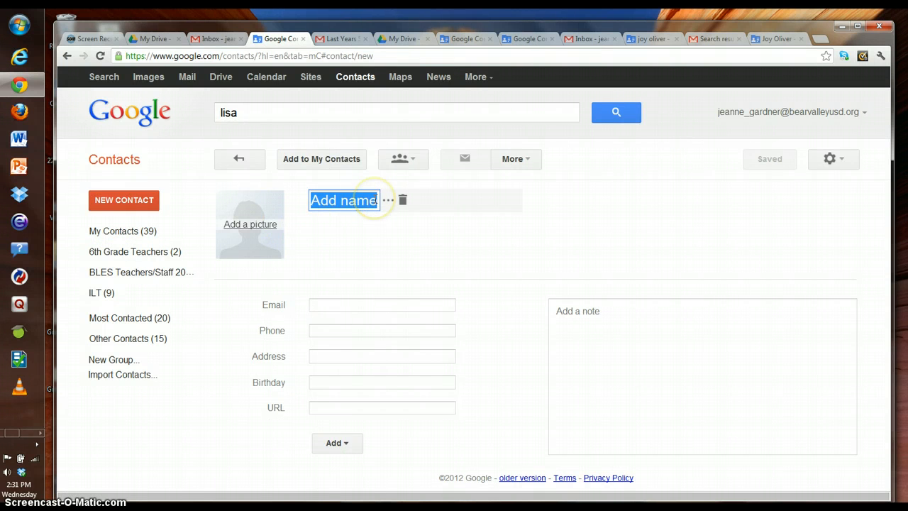
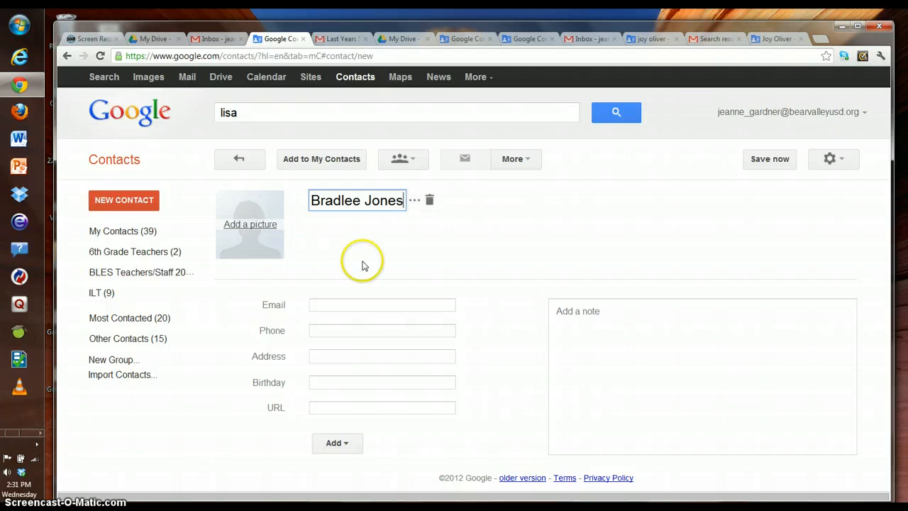
click(348, 304)
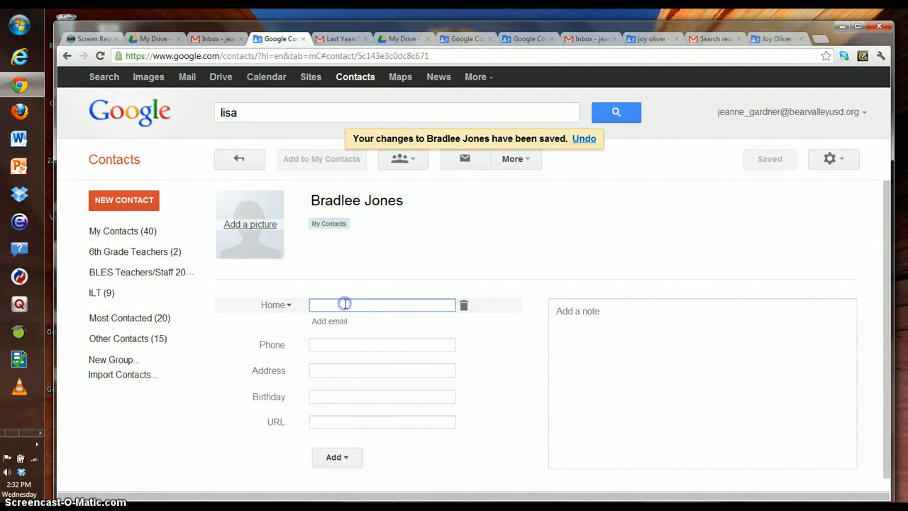
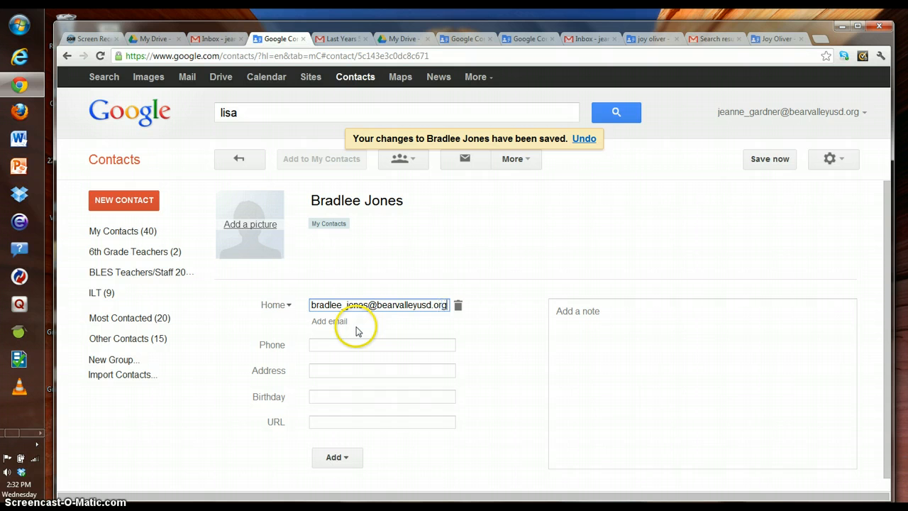
drag(366, 305, 445, 304)
key(ctrl+c)
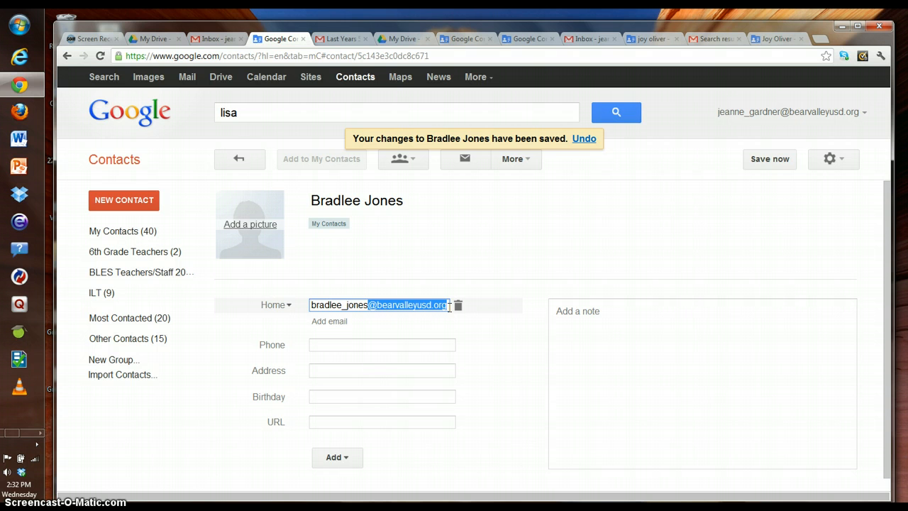
click(761, 162)
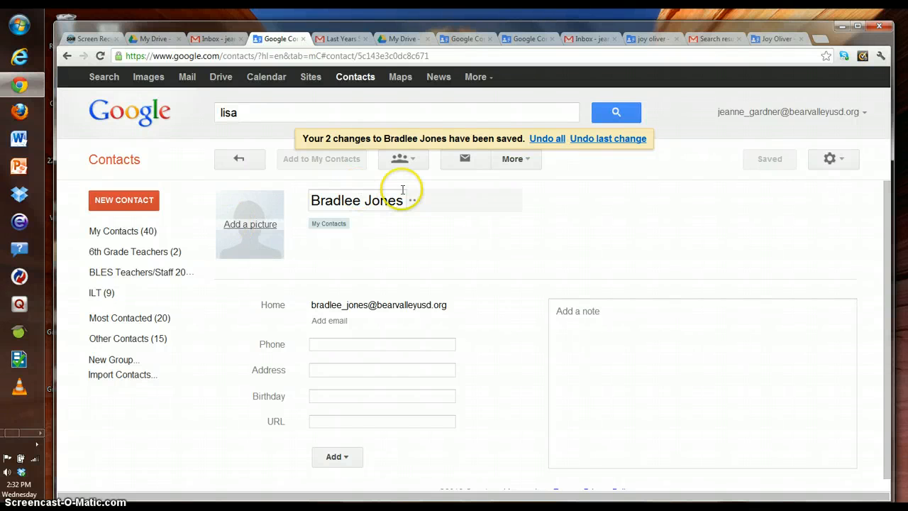
Step: Enter a second test contact with a name and pasted-domain e-mail, then undo its creation
click(118, 202)
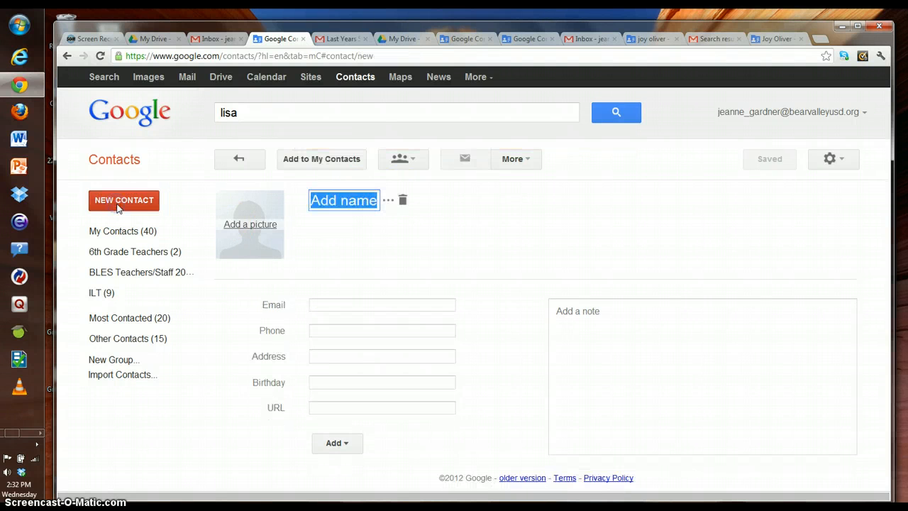
click(325, 198)
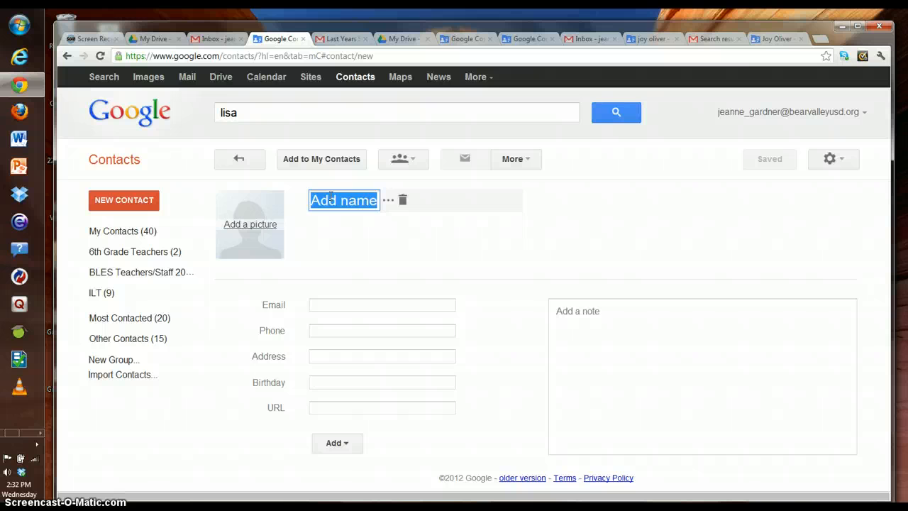
text(Joe )
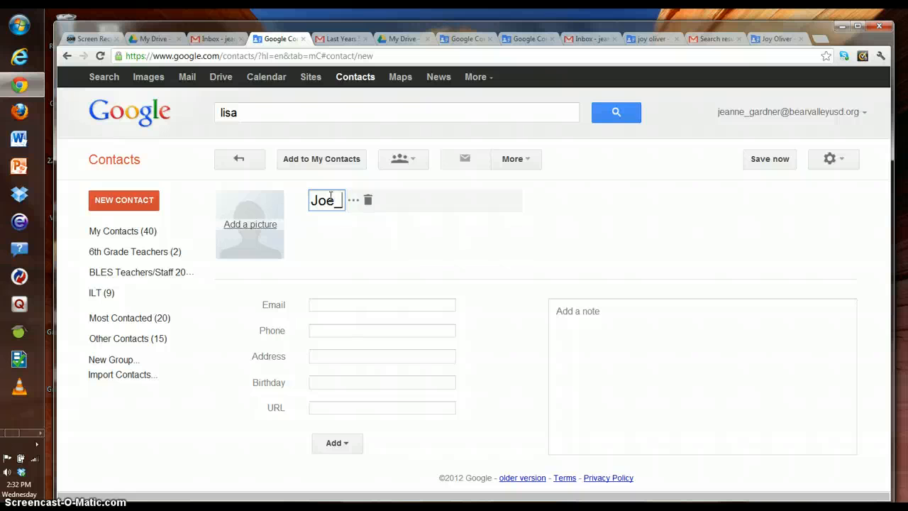
text(Schmoe)
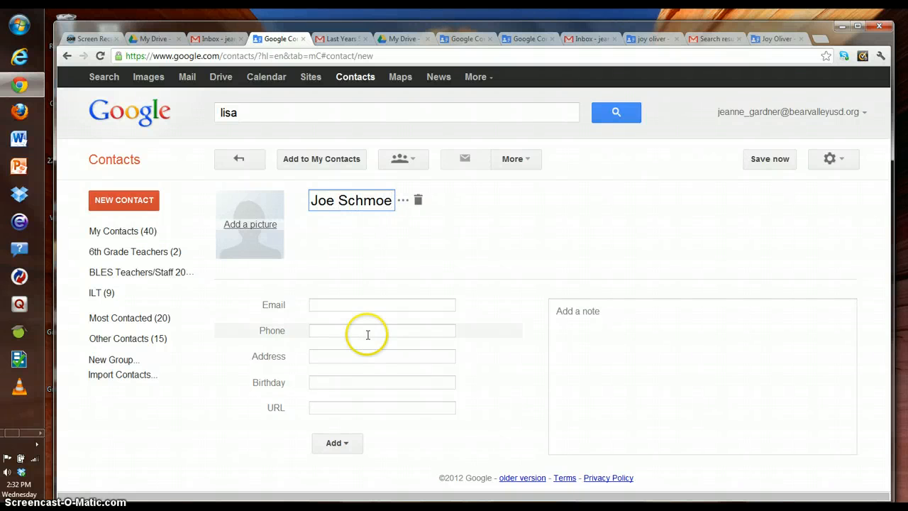
click(315, 304)
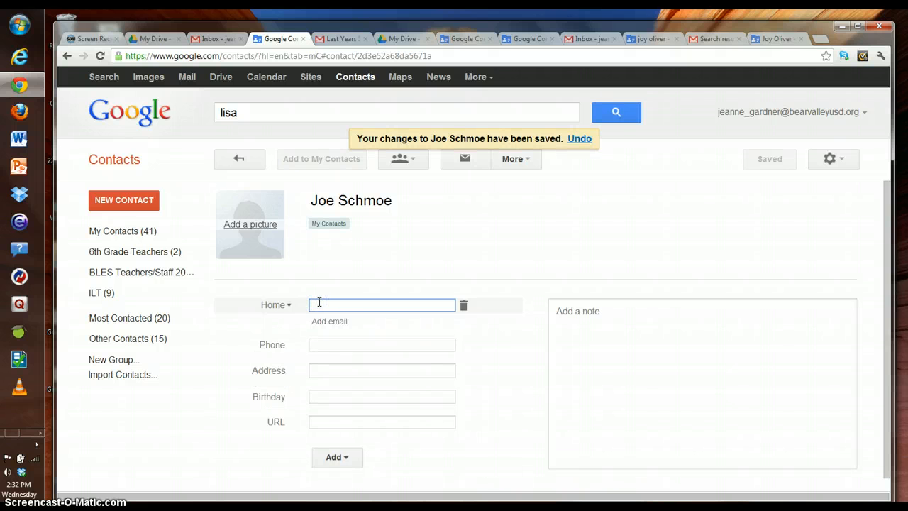
text(joe)
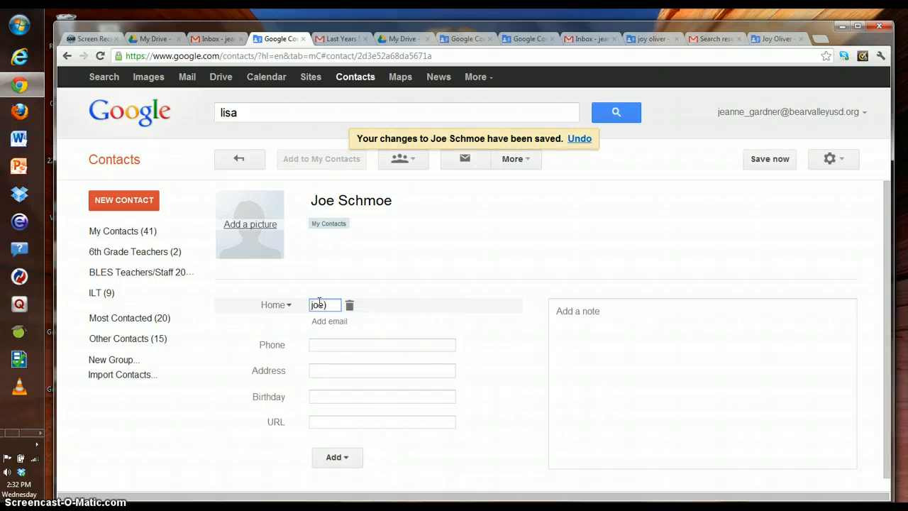
text(_schmoe)
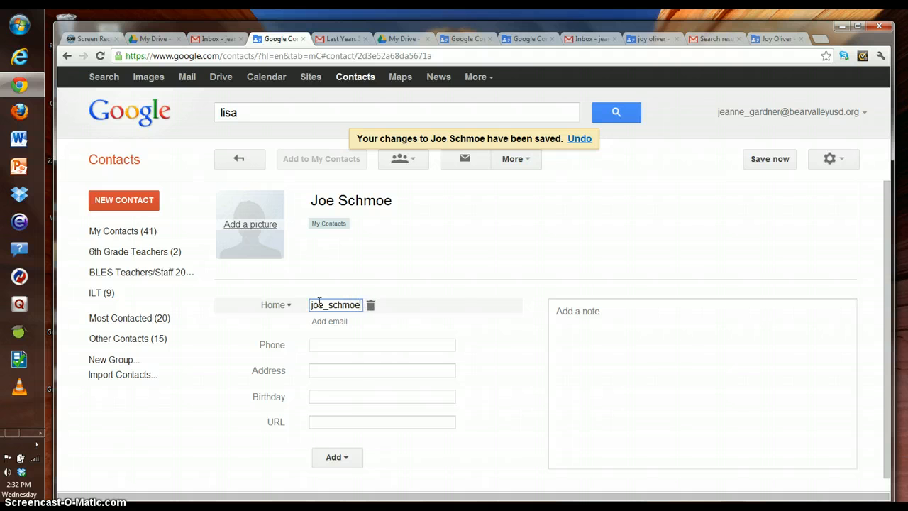
key(ctrl+v)
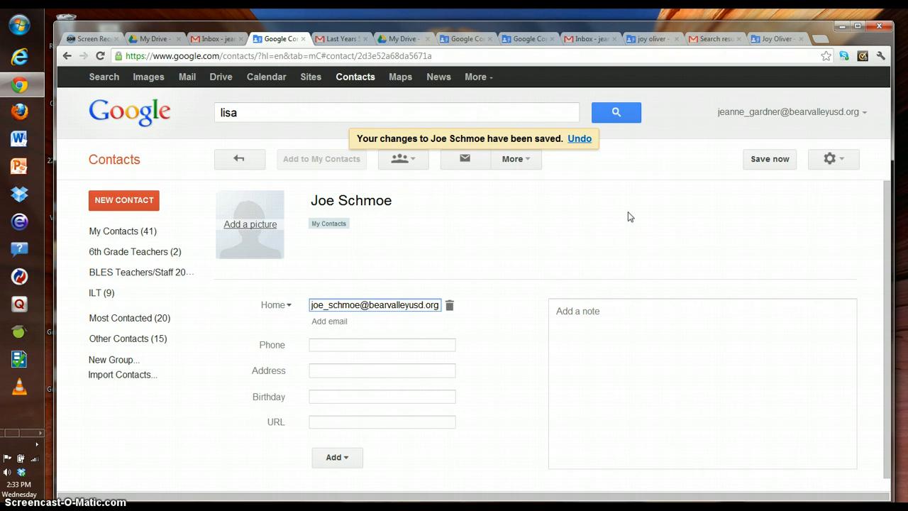
click(579, 139)
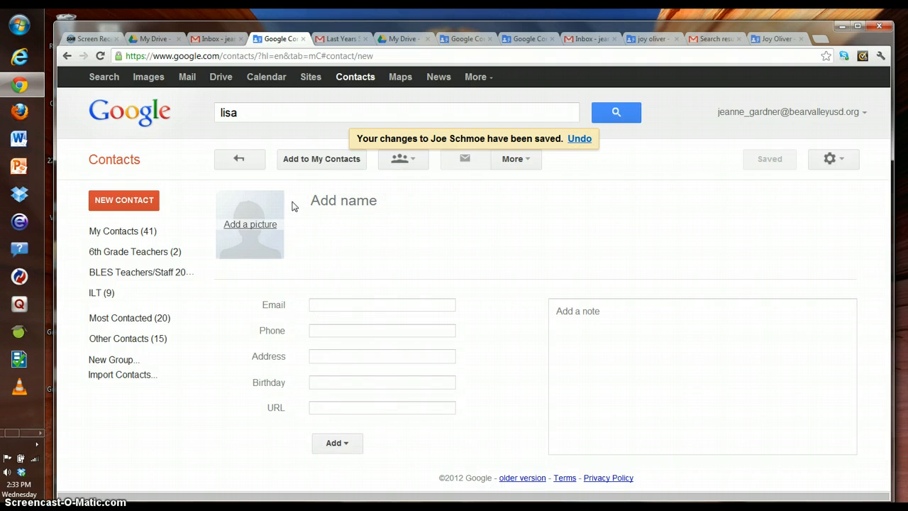
Step: Find the first new contact again and place them in a newly created Homeroom group
click(110, 237)
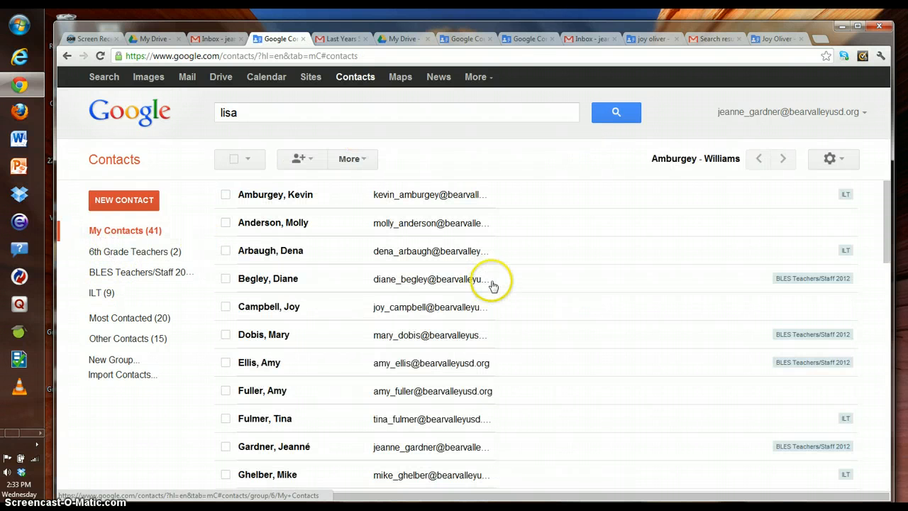
drag(270, 111, 194, 118)
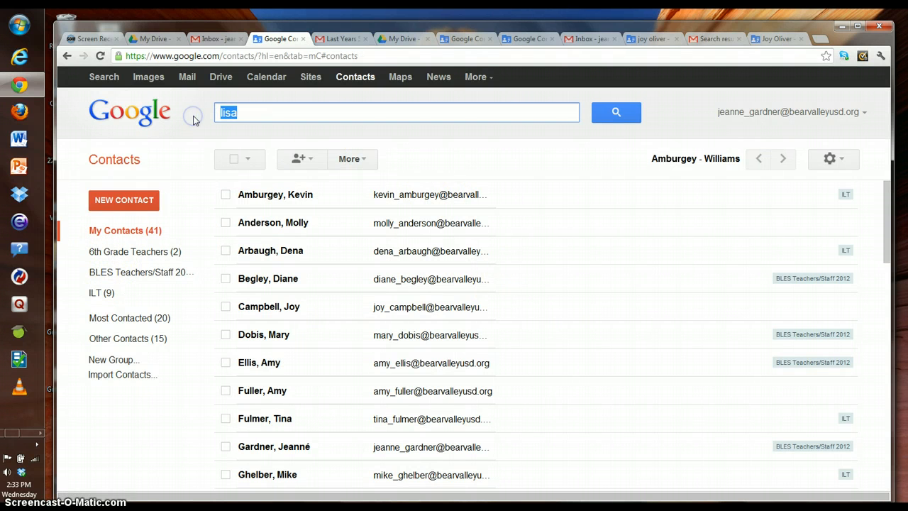
text(bradlee)
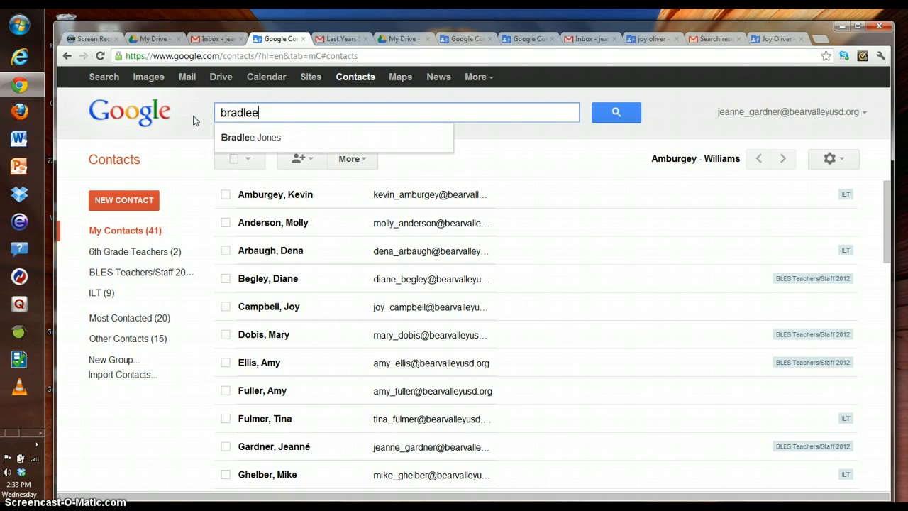
click(228, 137)
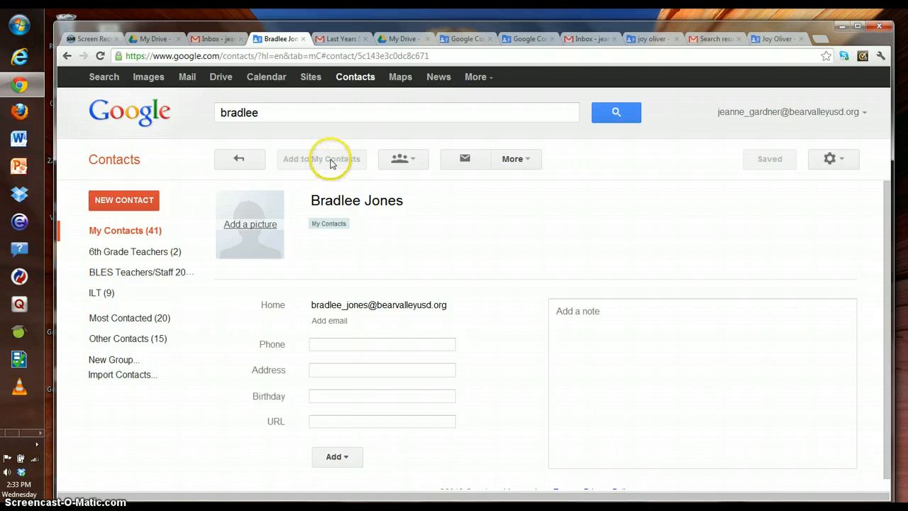
click(400, 160)
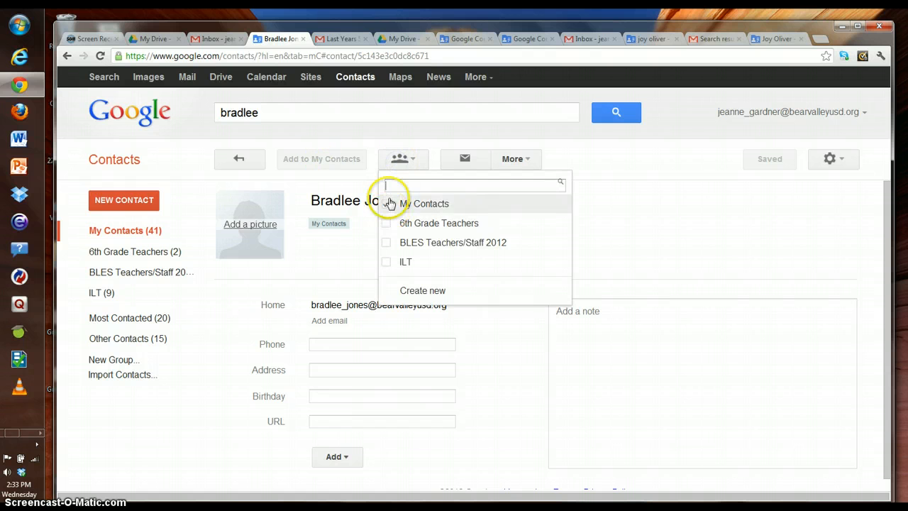
text(Homeroo,)
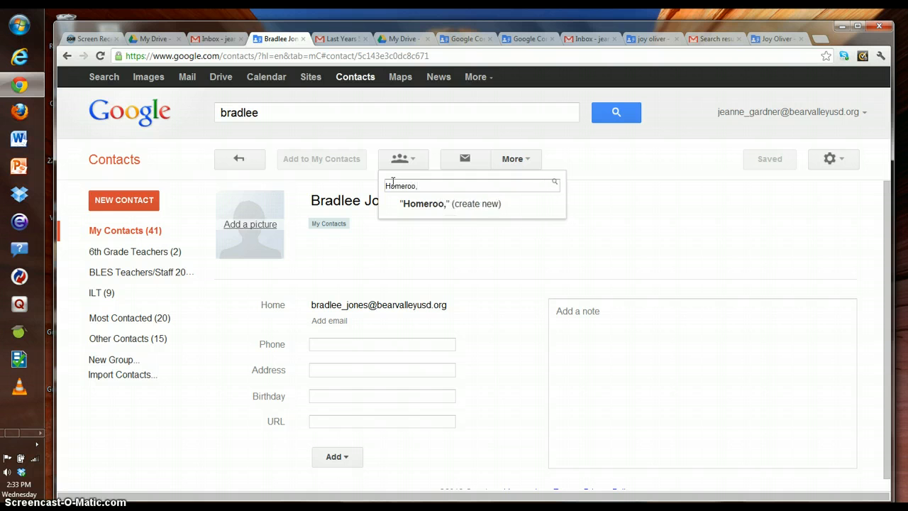
key(BackSpace)
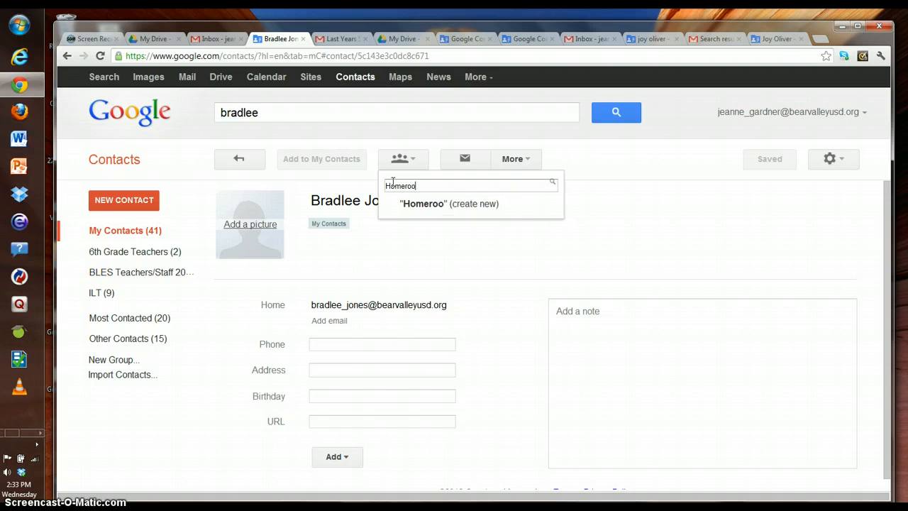
text(m)
click(428, 211)
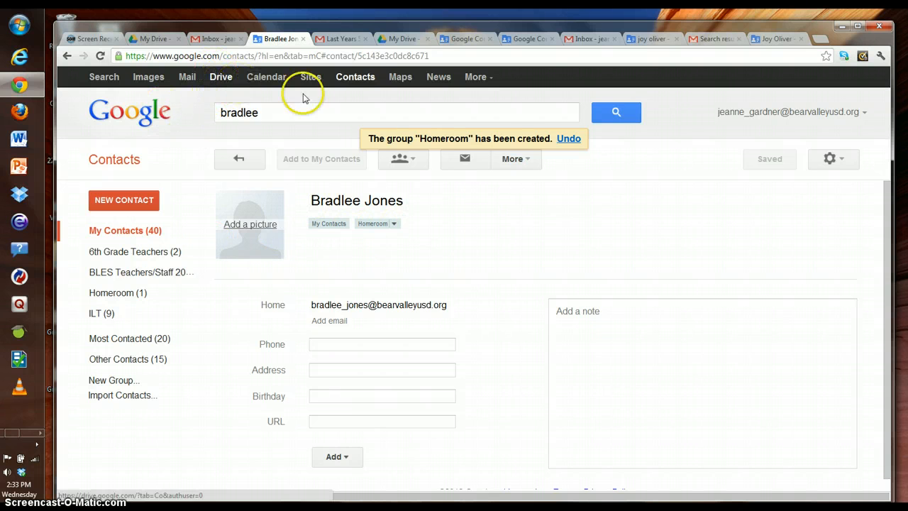
Step: Switch from Google Contacts to Google Calendar's week of Aug 5–11, 2012
click(631, 233)
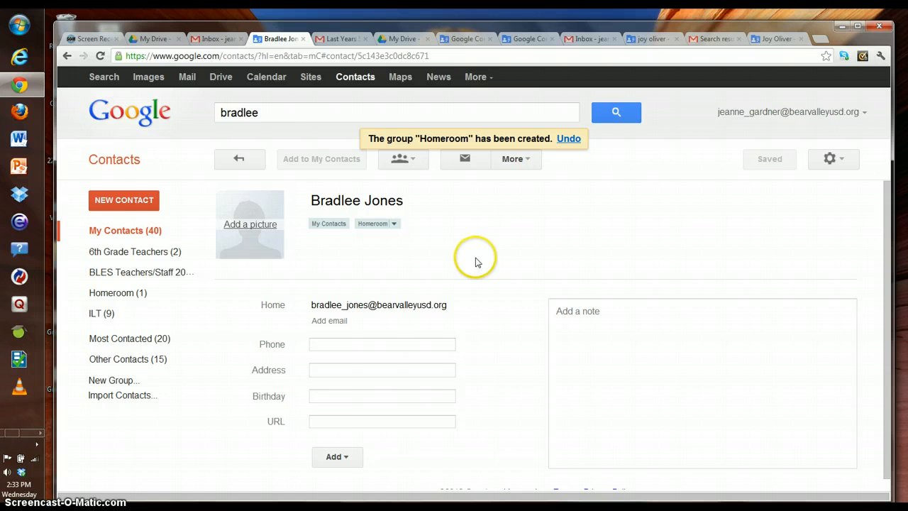
click(262, 79)
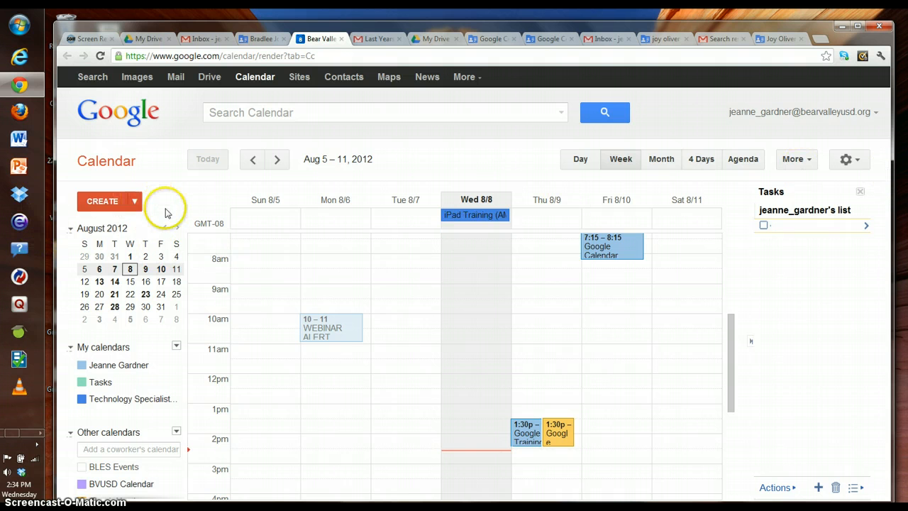
Step: Create a 8/8/2012 3:00–4:00pm meeting with a colleague, located at their BBHS office
click(117, 203)
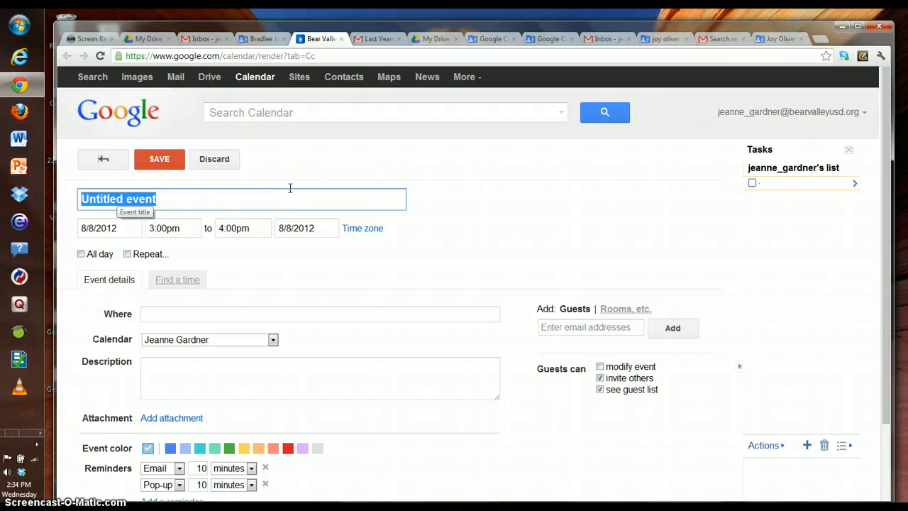
text(Meeting)
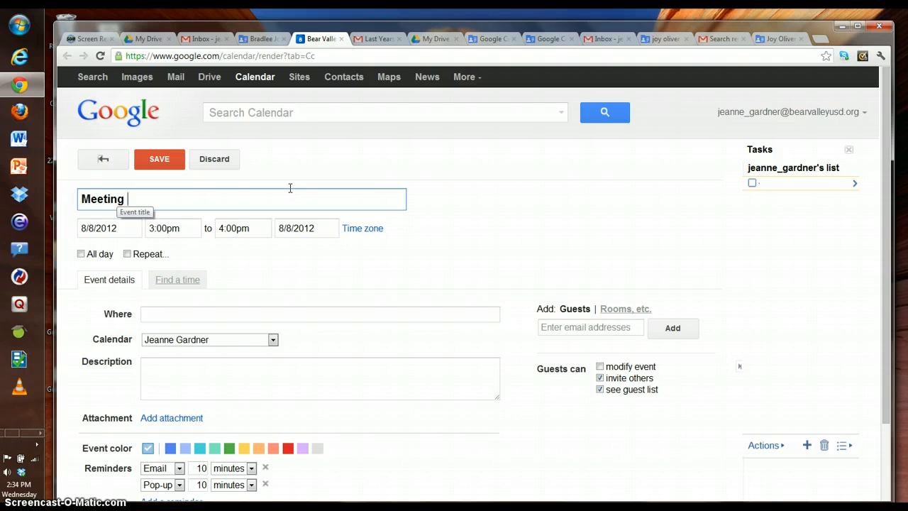
text( with Mr. Ghelber)
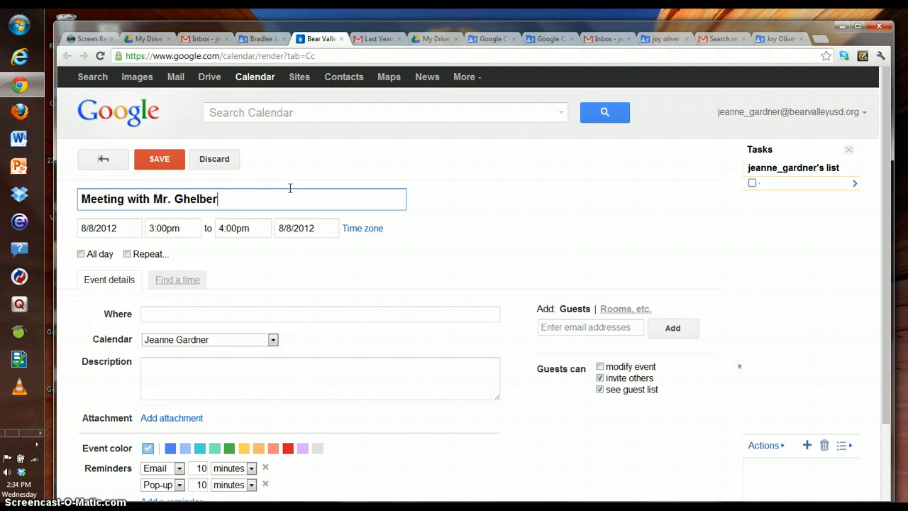
click(145, 317)
text(BBHS)
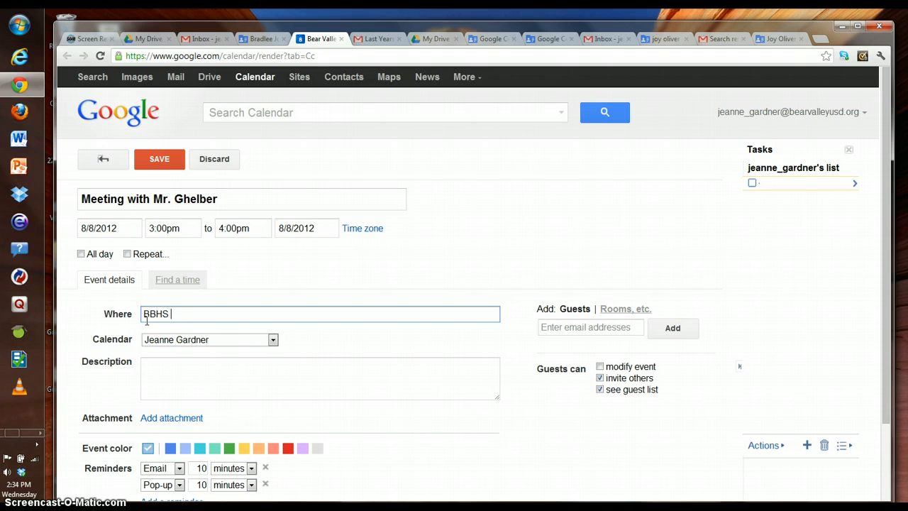
click(147, 335)
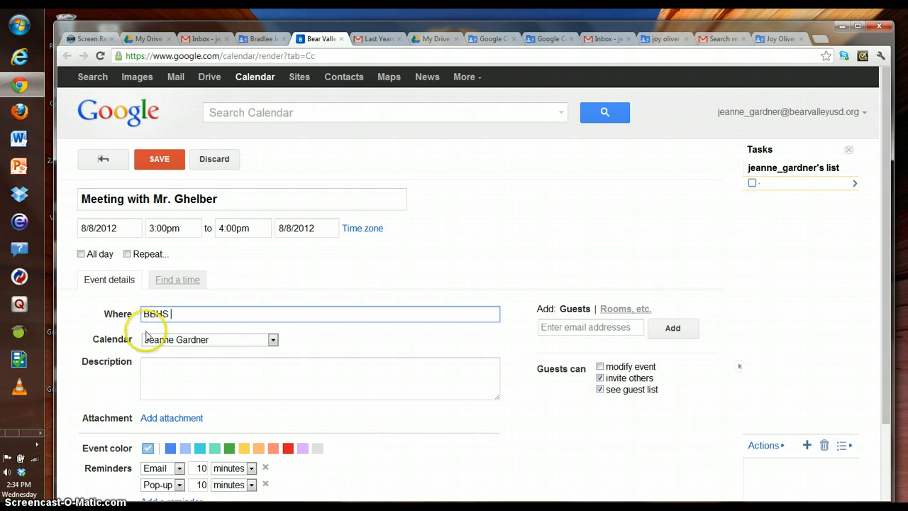
text(BHS Mr. Ghelber's Office)
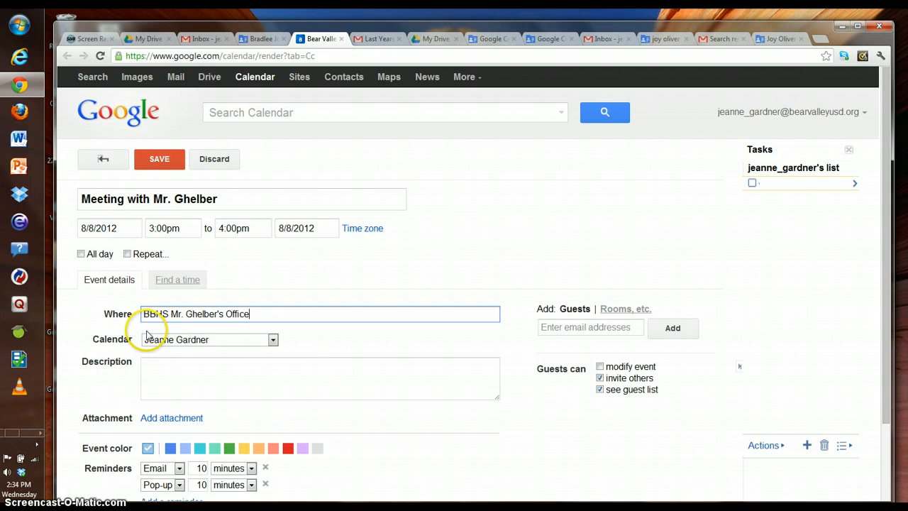
Step: Move the meeting to August 15, 3:30pm–4:00pm, leaving All day switched off
click(132, 227)
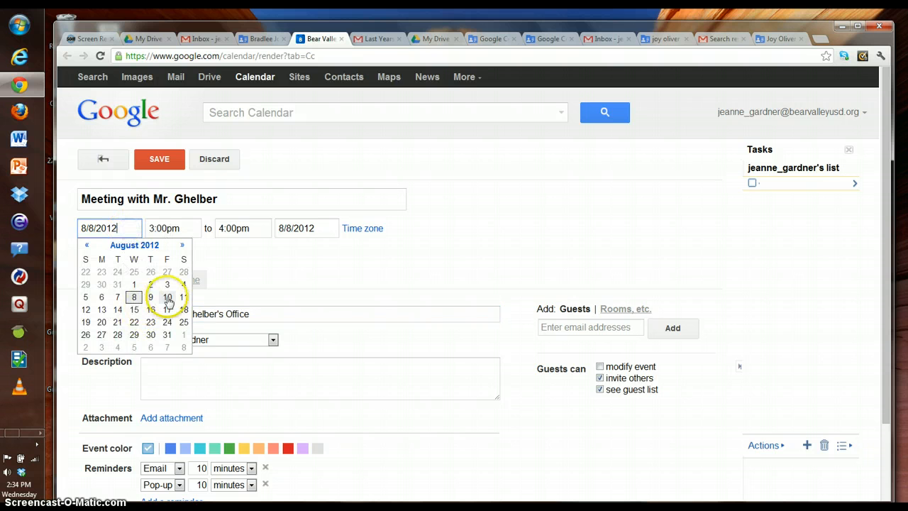
click(134, 309)
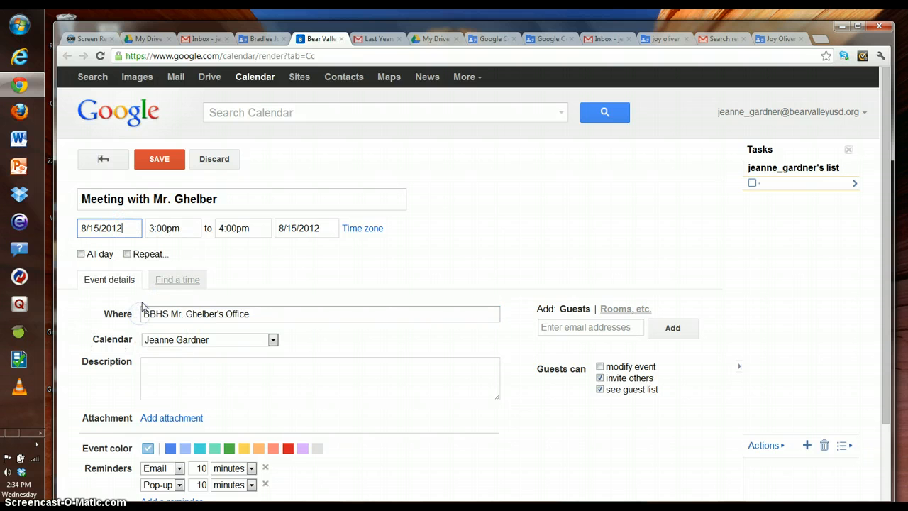
click(189, 230)
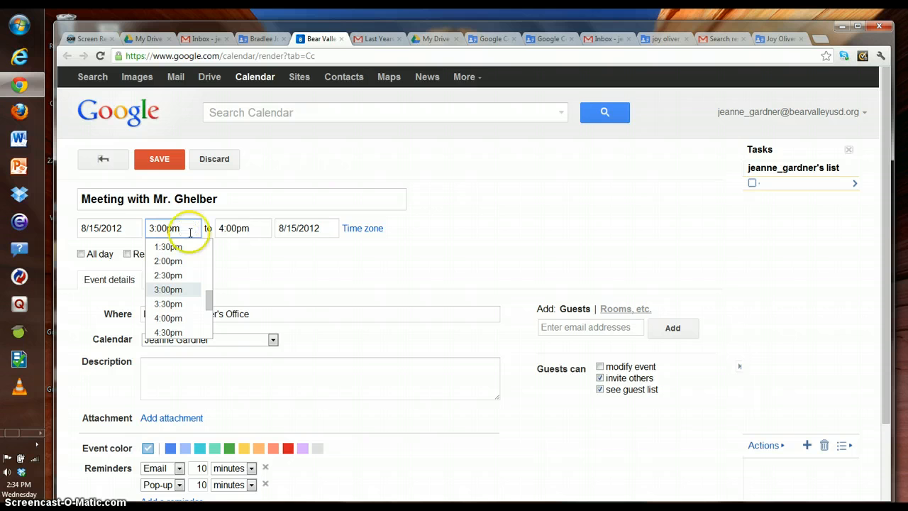
drag(206, 301, 206, 305)
click(168, 269)
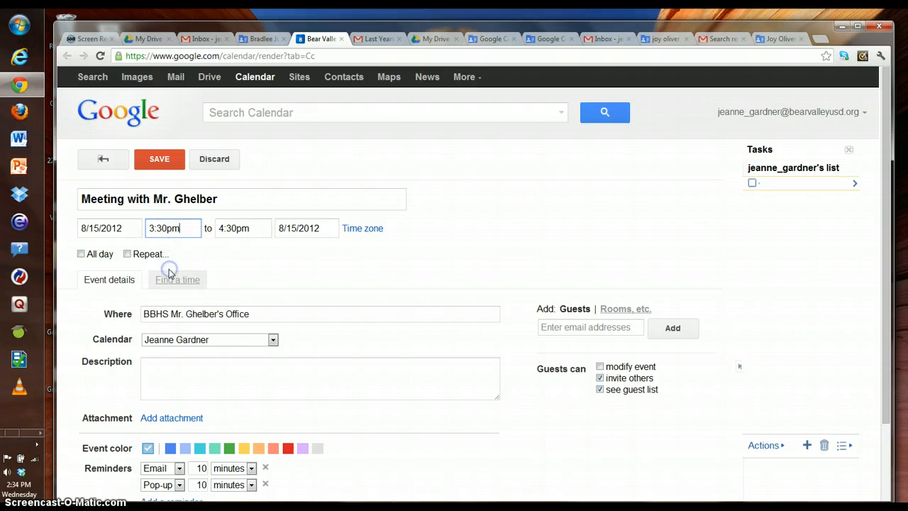
click(250, 232)
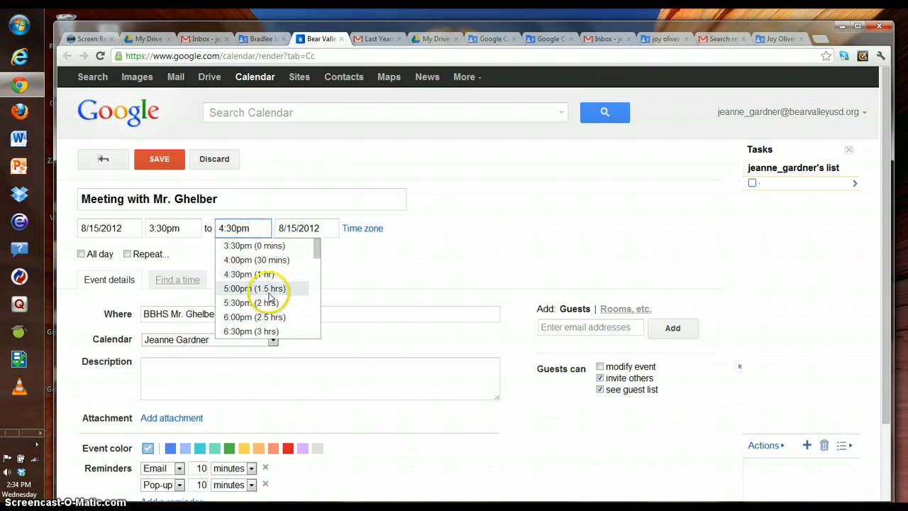
click(264, 261)
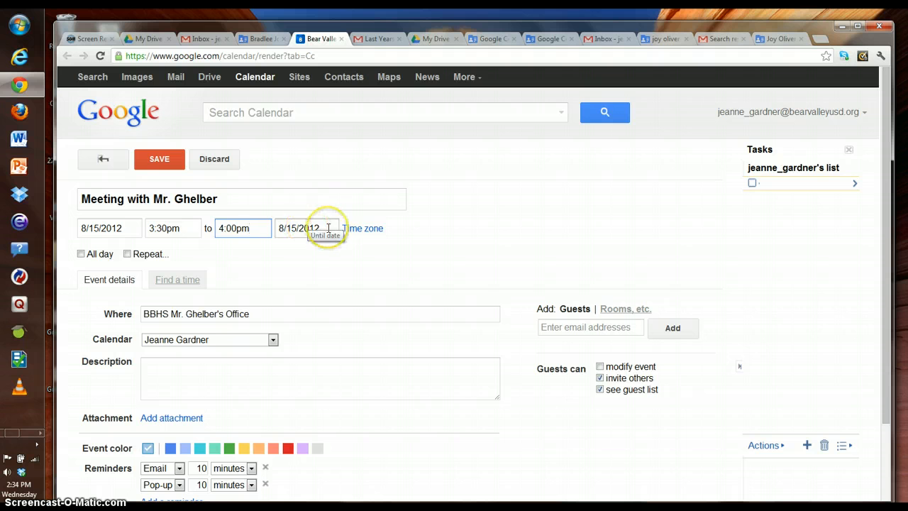
click(80, 254)
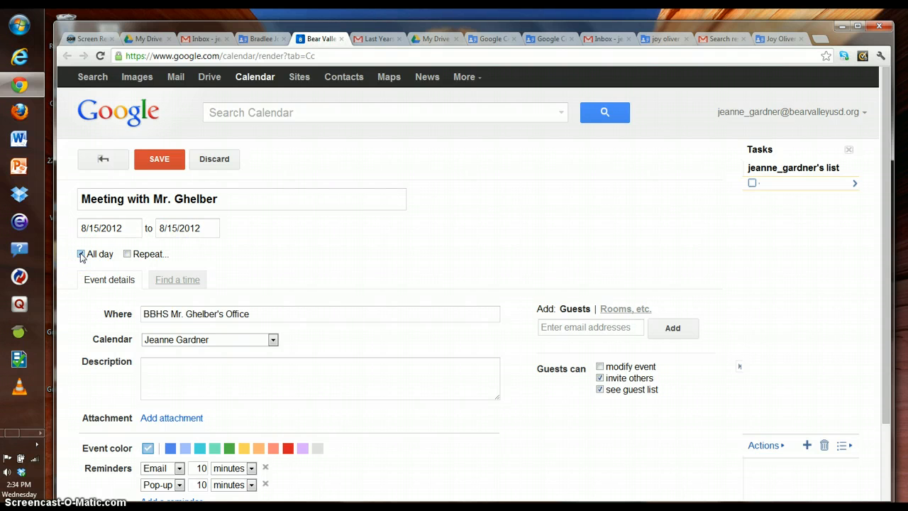
click(80, 254)
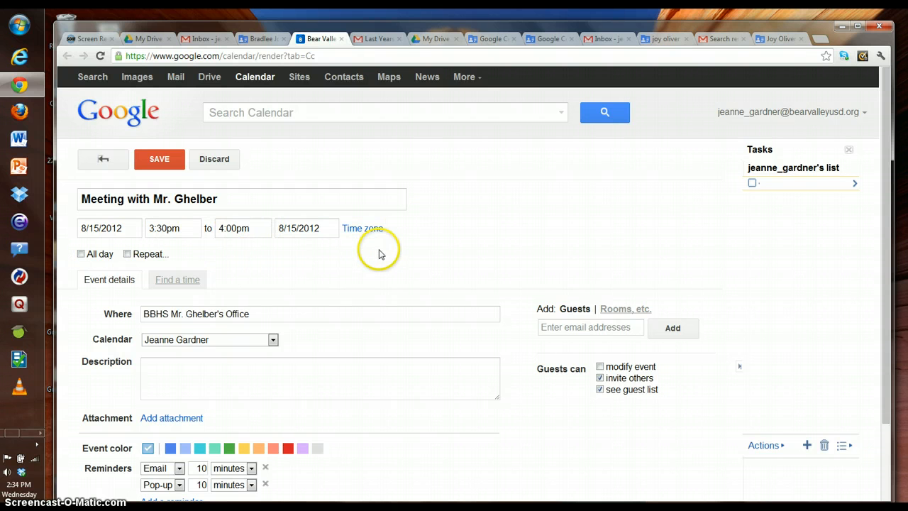
click(127, 254)
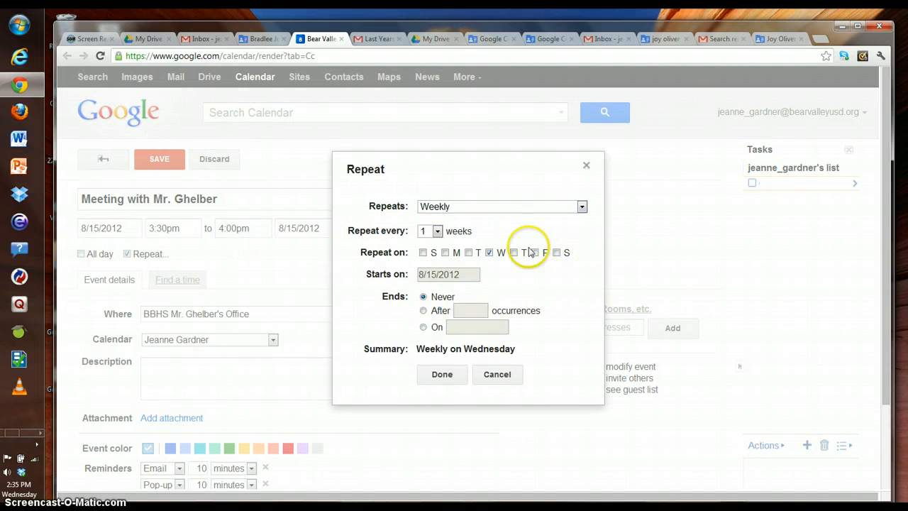
click(436, 232)
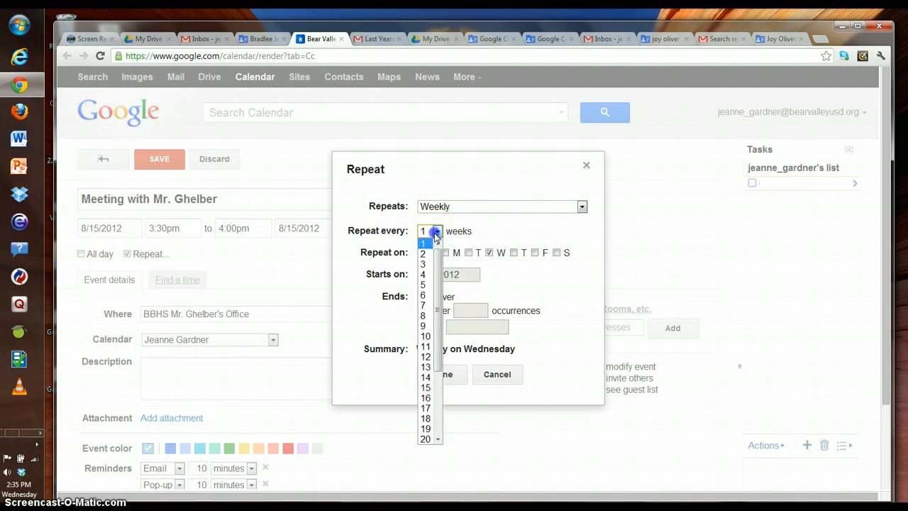
click(459, 228)
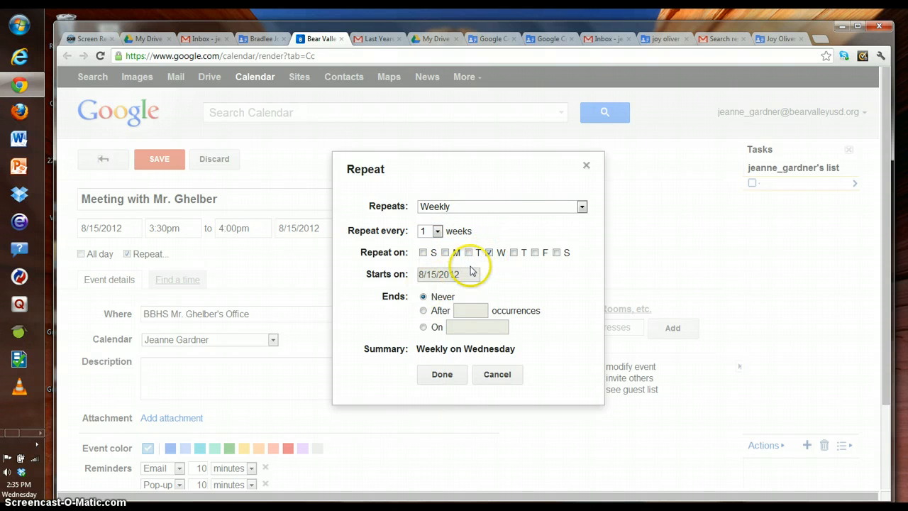
click(423, 310)
double_click(458, 311)
text(4)
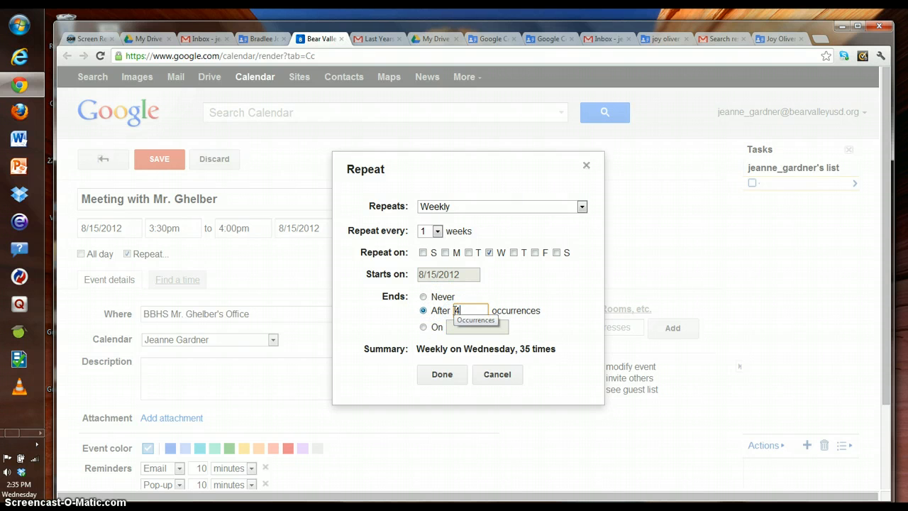
click(423, 327)
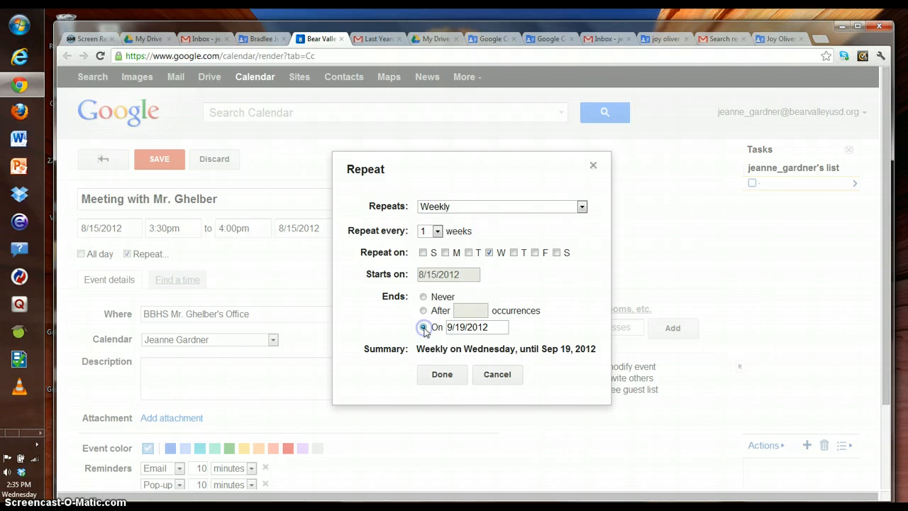
click(500, 327)
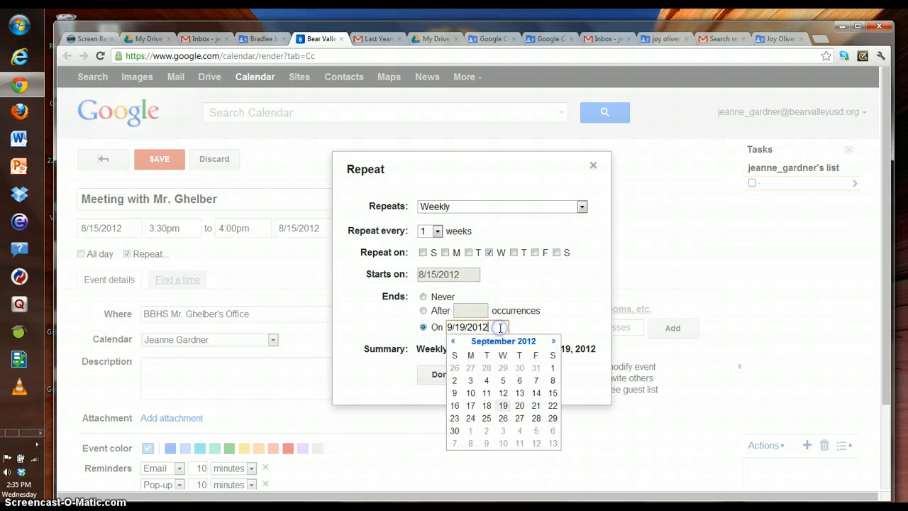
click(503, 444)
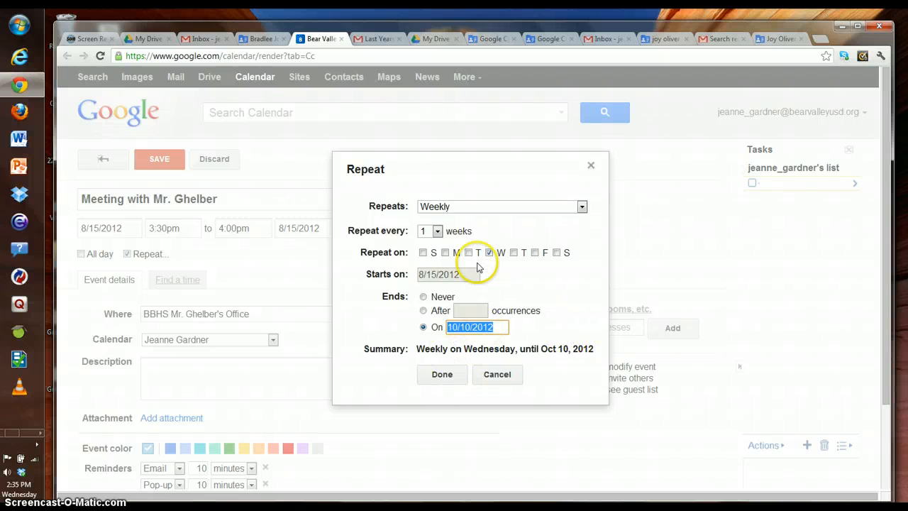
click(590, 165)
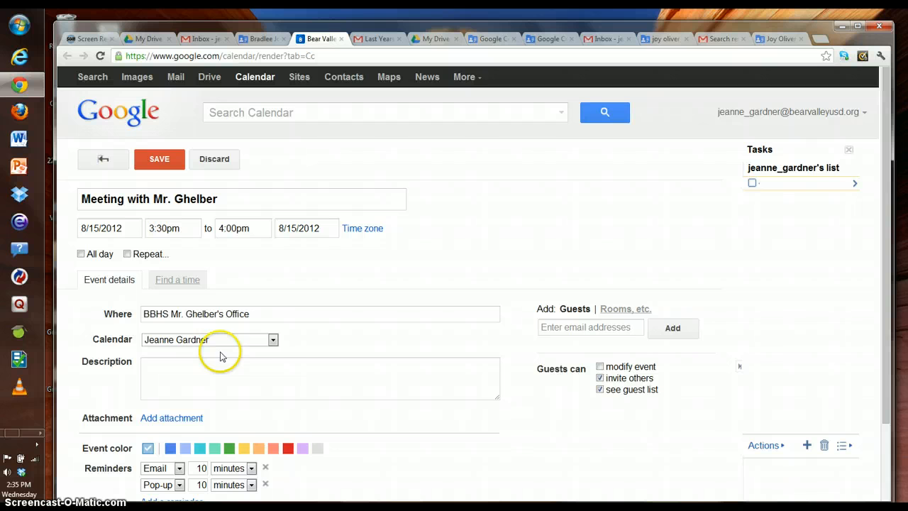
Step: Move the event from the personal calendar to the Technology Specialist Position calendar
click(272, 342)
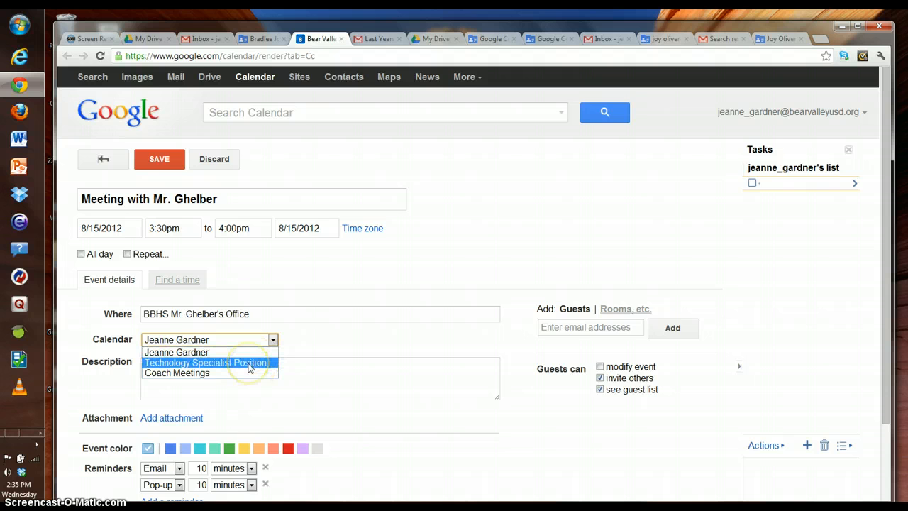
click(248, 363)
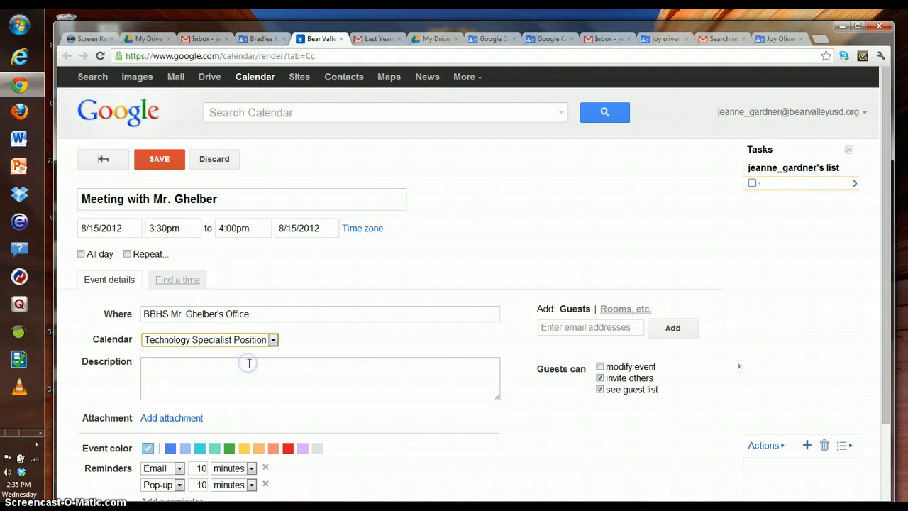
click(313, 340)
click(219, 364)
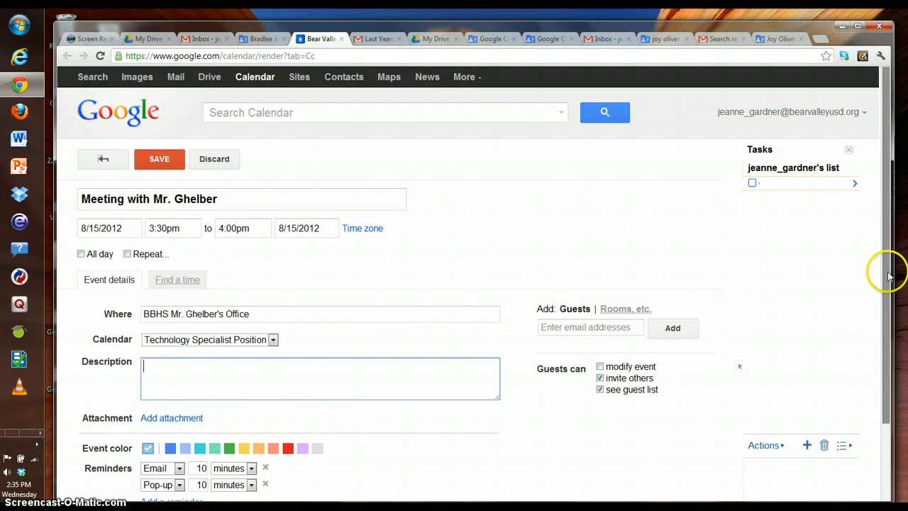
drag(886, 269, 844, 343)
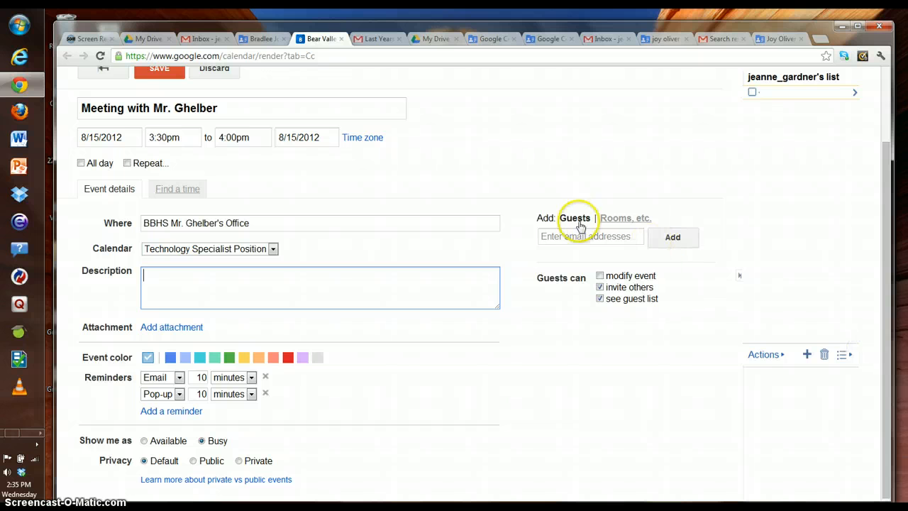
click(555, 237)
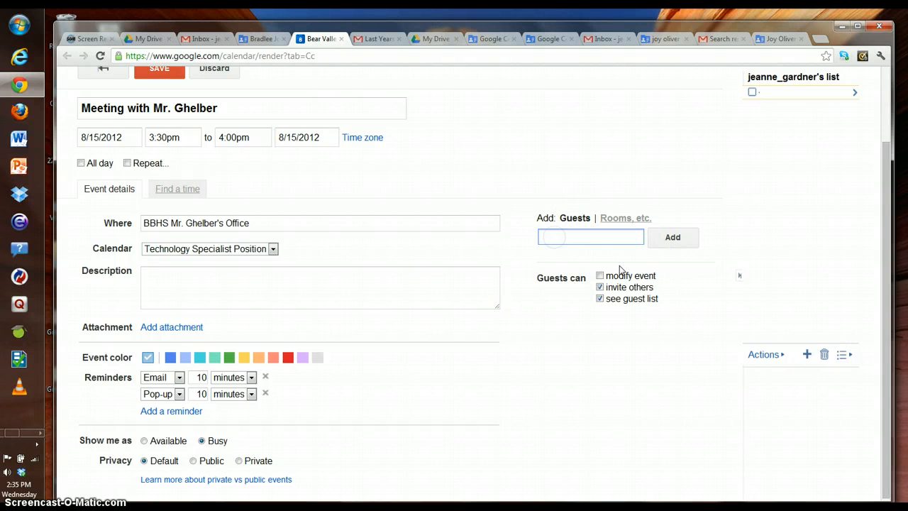
text(mike)
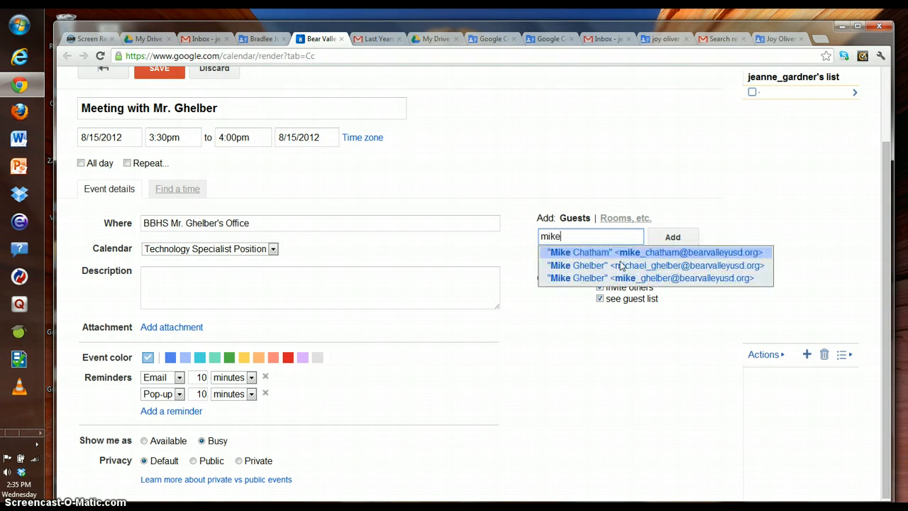
click(618, 281)
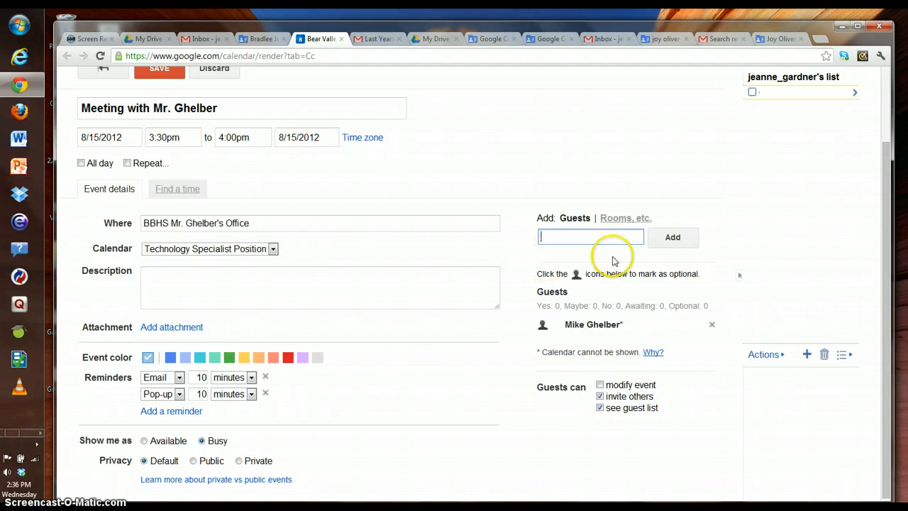
click(712, 325)
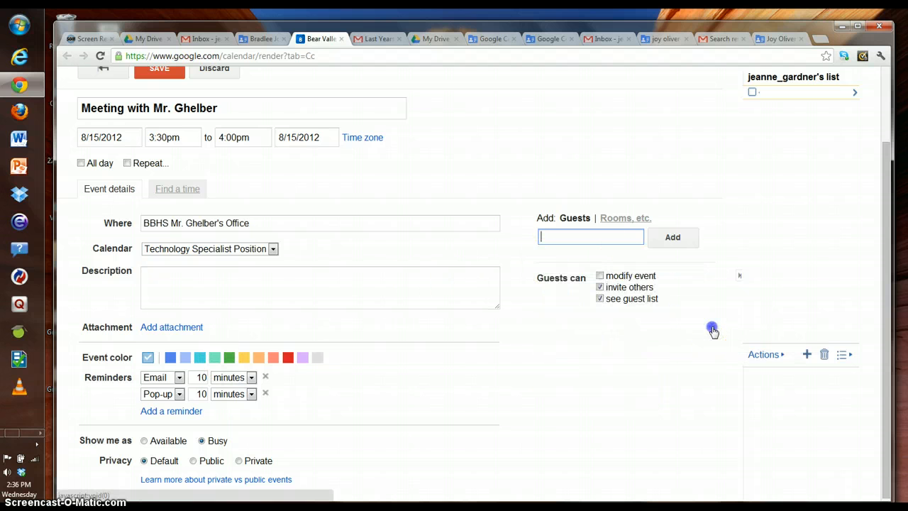
Step: Set the reminders to an email 3 hours before and a pop-up 15 minutes before
drag(882, 301, 875, 341)
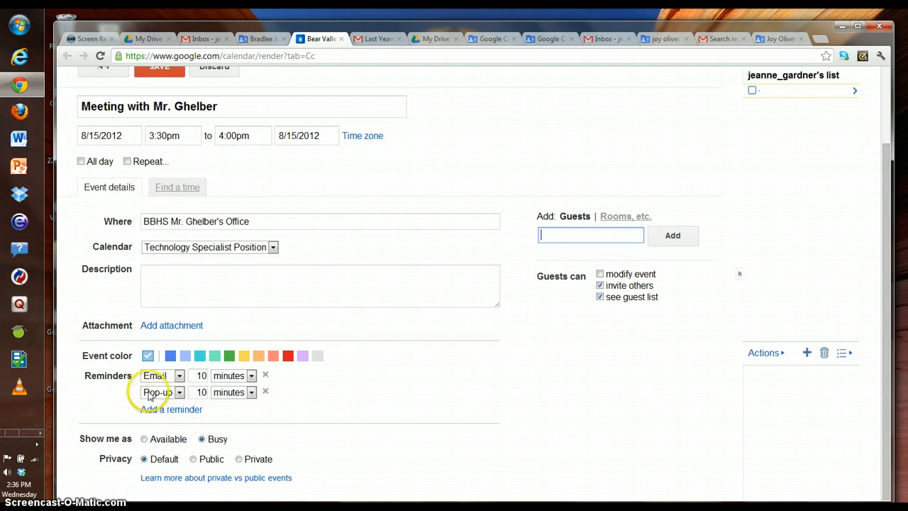
click(178, 376)
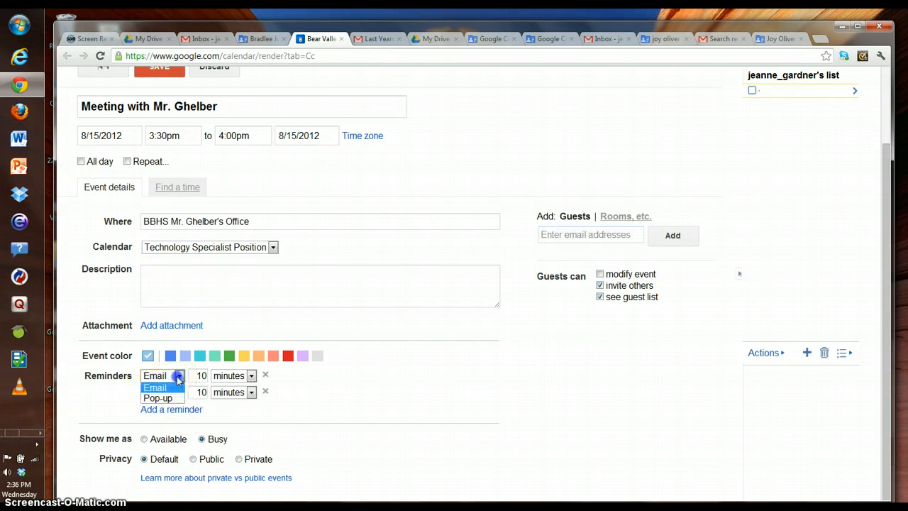
click(238, 376)
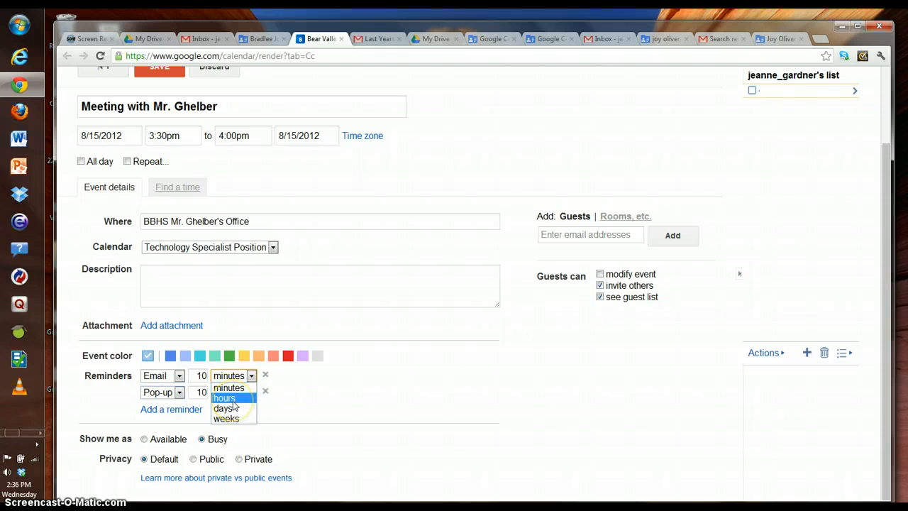
click(231, 399)
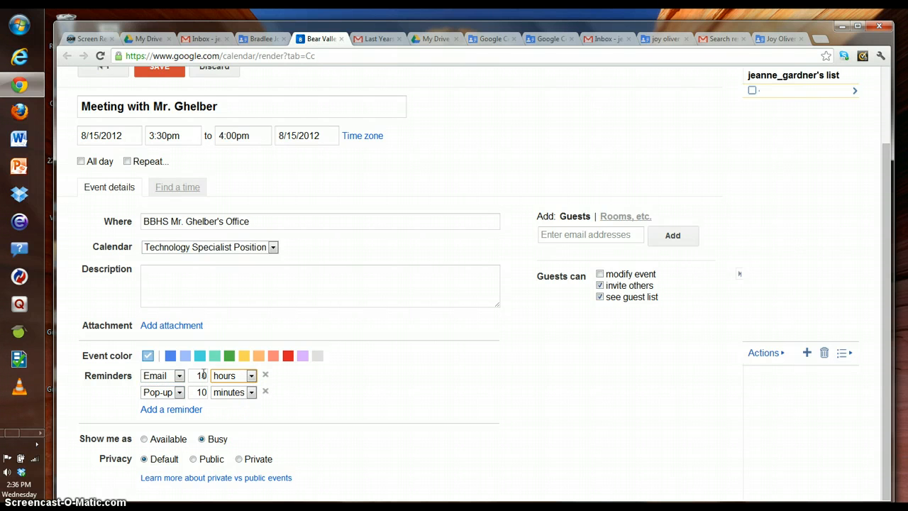
double_click(200, 375)
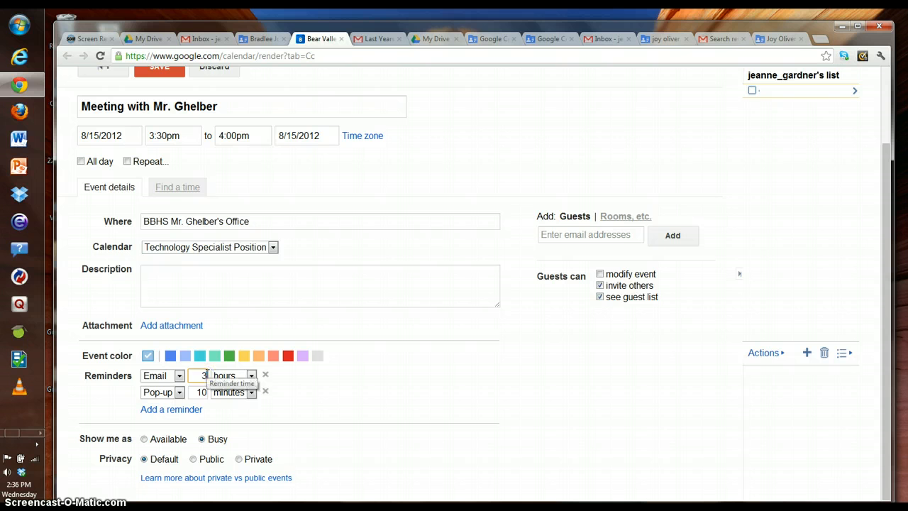
double_click(199, 392)
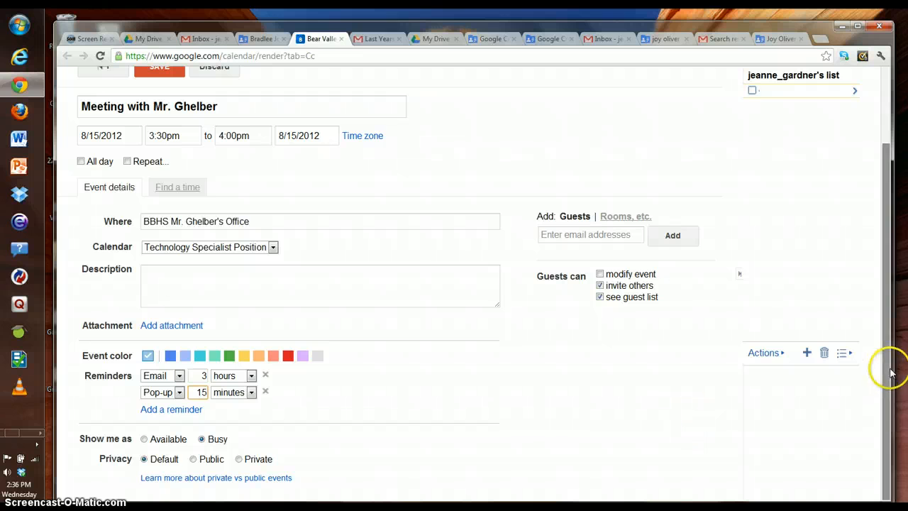
drag(884, 372, 882, 397)
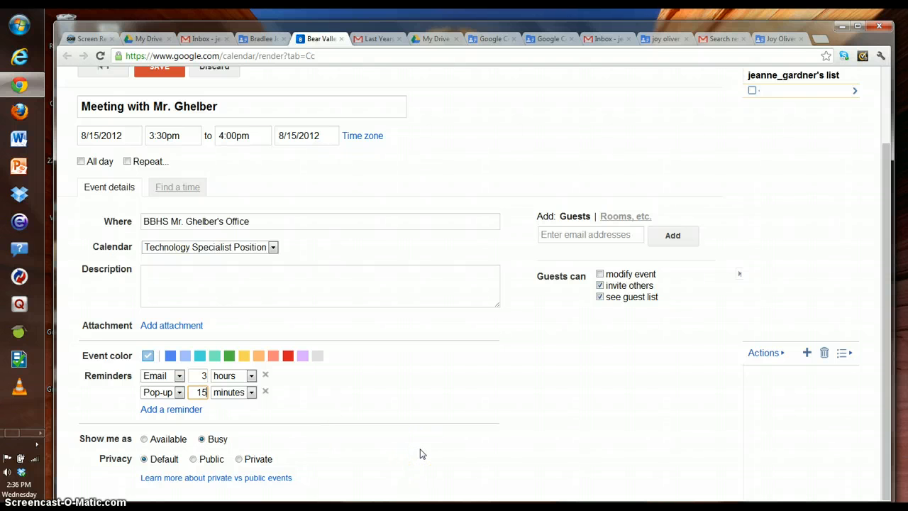
click(297, 419)
click(172, 480)
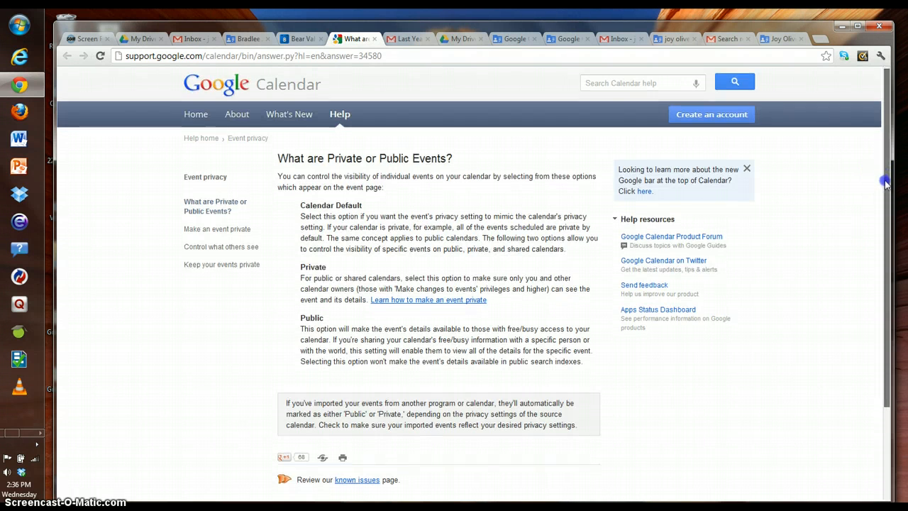
drag(885, 183, 878, 239)
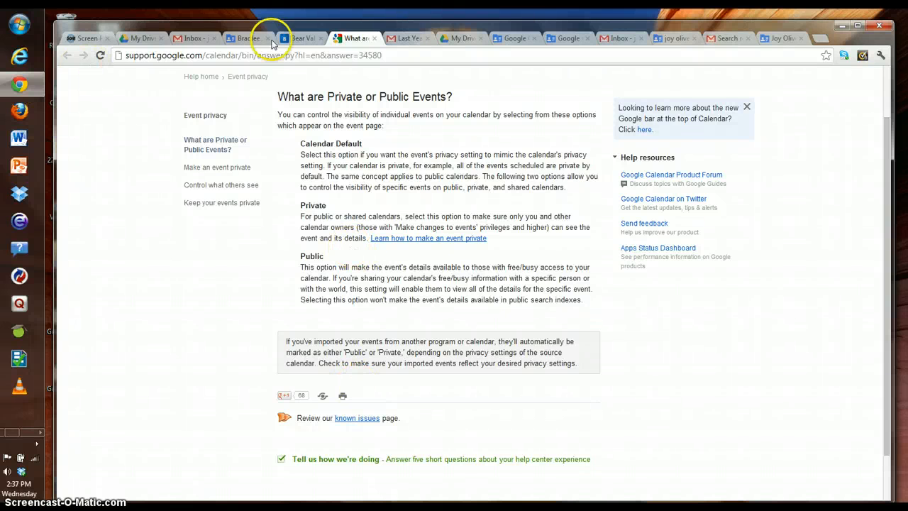
click(375, 38)
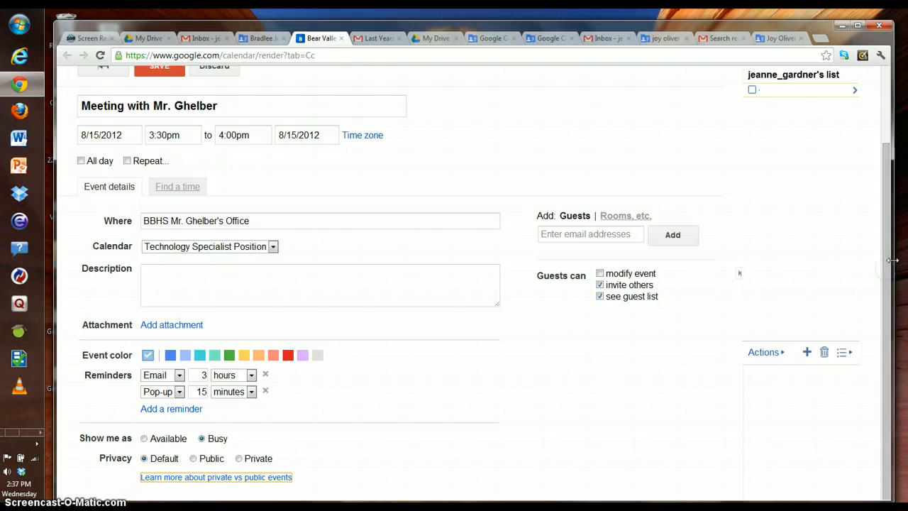
Step: Save the meeting, advance to the Aug 12–18 week, then undo the addition
drag(884, 269, 858, 133)
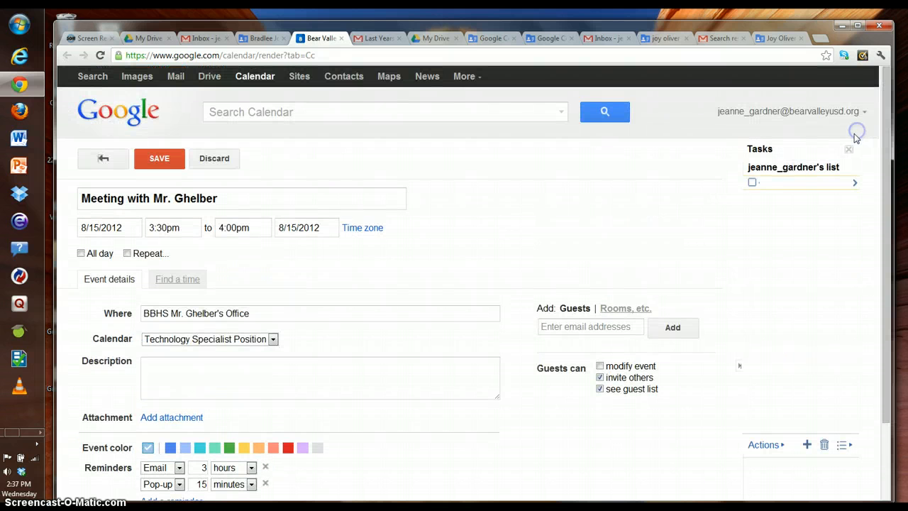
click(159, 158)
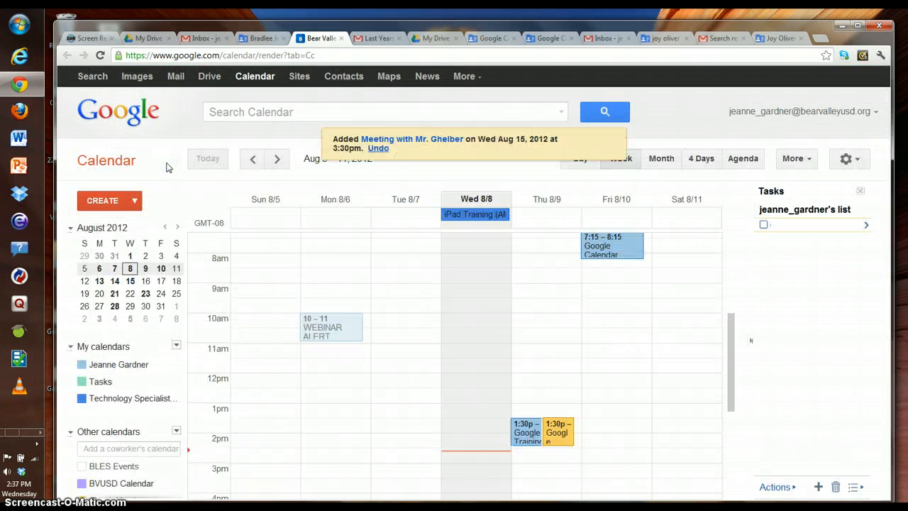
click(278, 159)
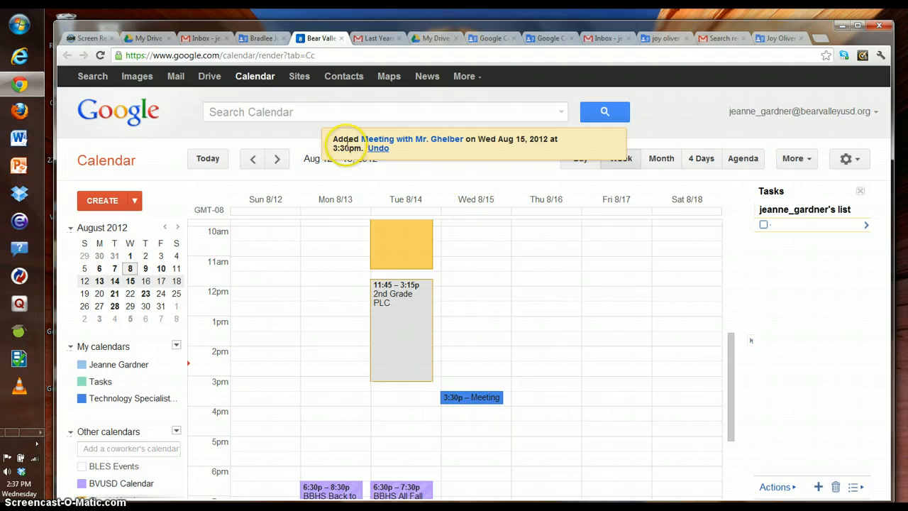
click(378, 149)
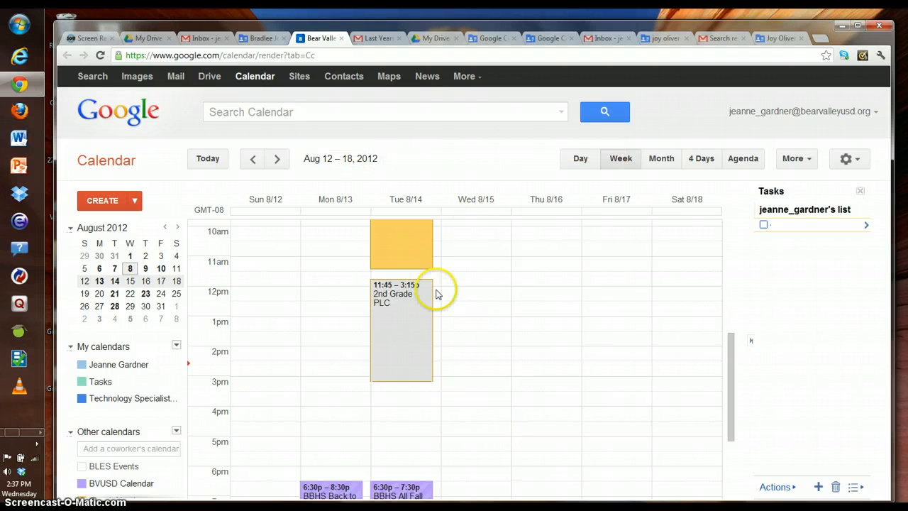
Step: Cycle through Day, Week, Month, 4 Days and Agenda views, ending on Day for Aug 15
click(578, 159)
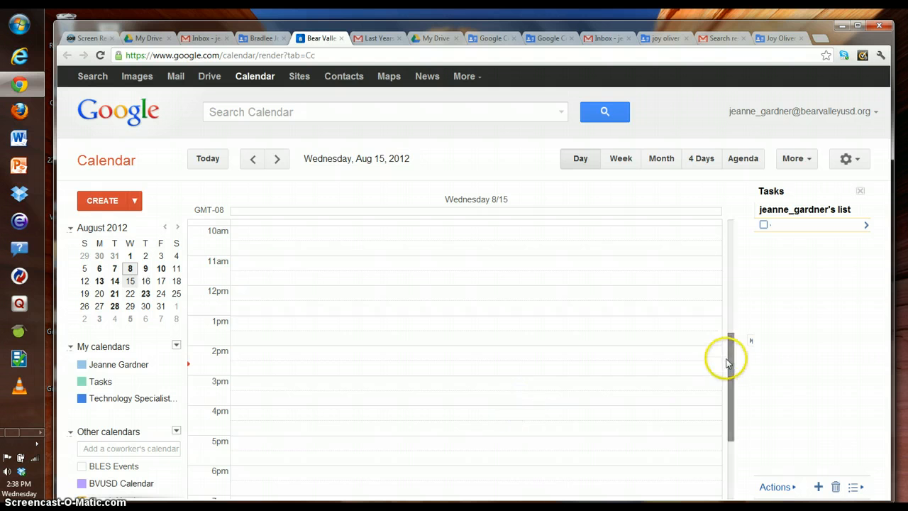
drag(727, 364, 724, 327)
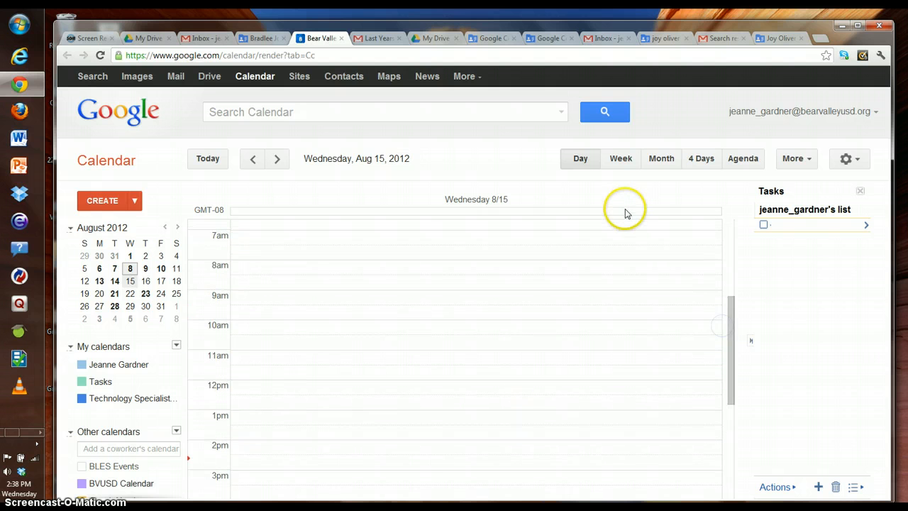
click(620, 168)
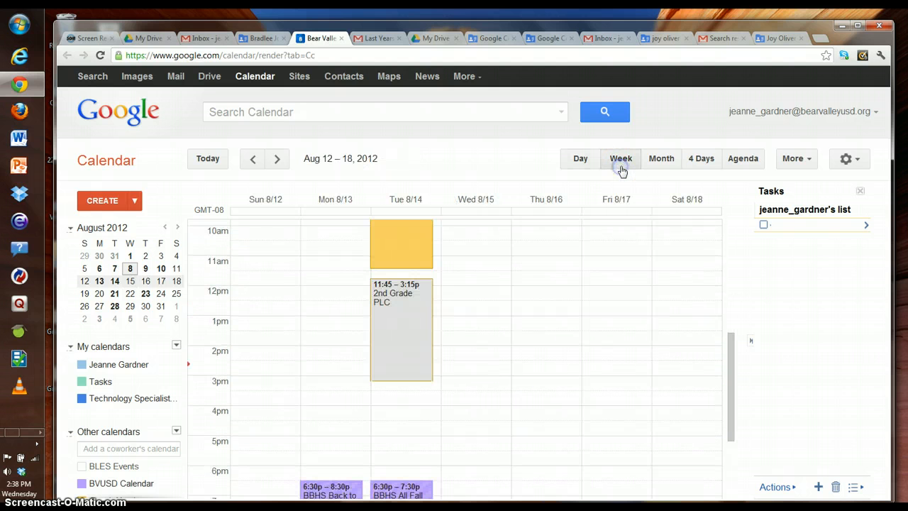
click(664, 160)
click(699, 157)
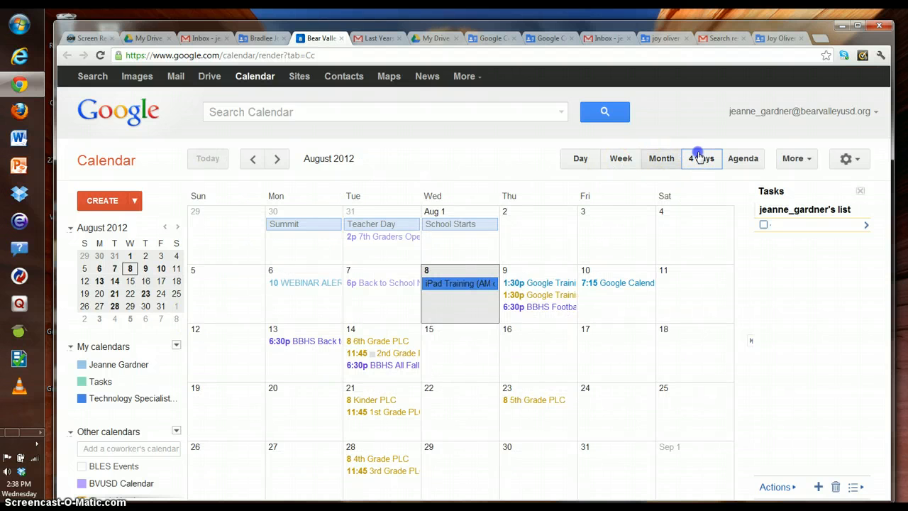
click(735, 167)
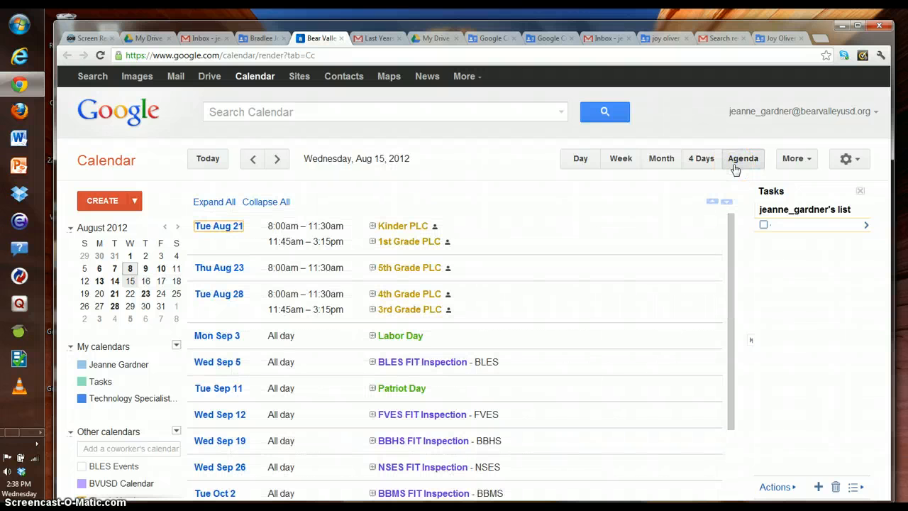
click(579, 163)
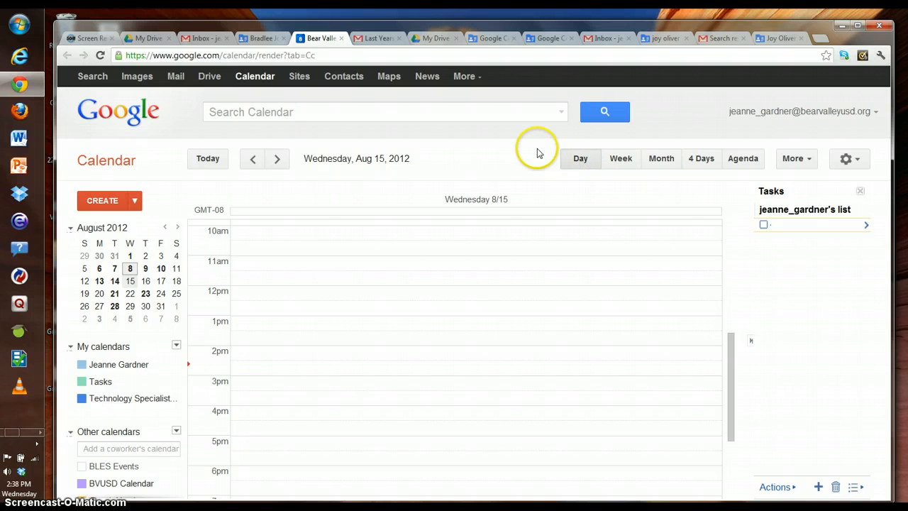
Step: In a new tab, search 'bear valley unified' and open the district home page
click(821, 38)
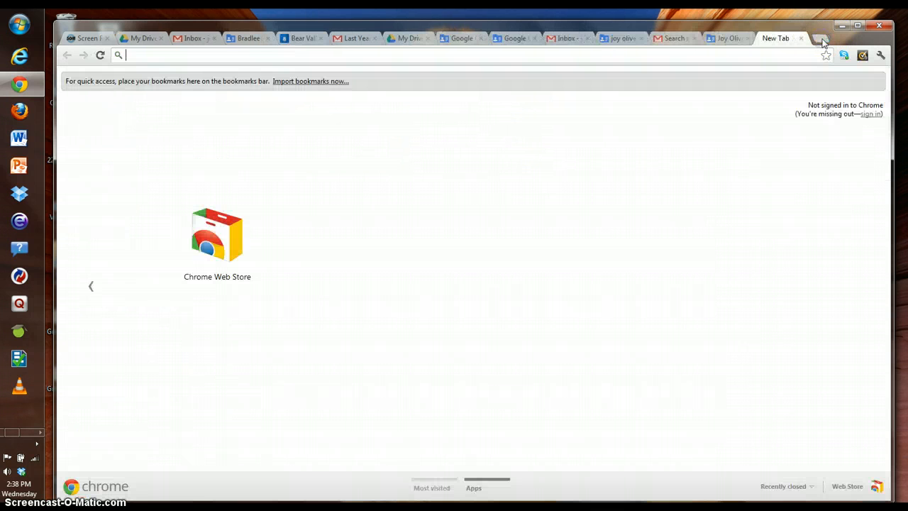
text(bear)
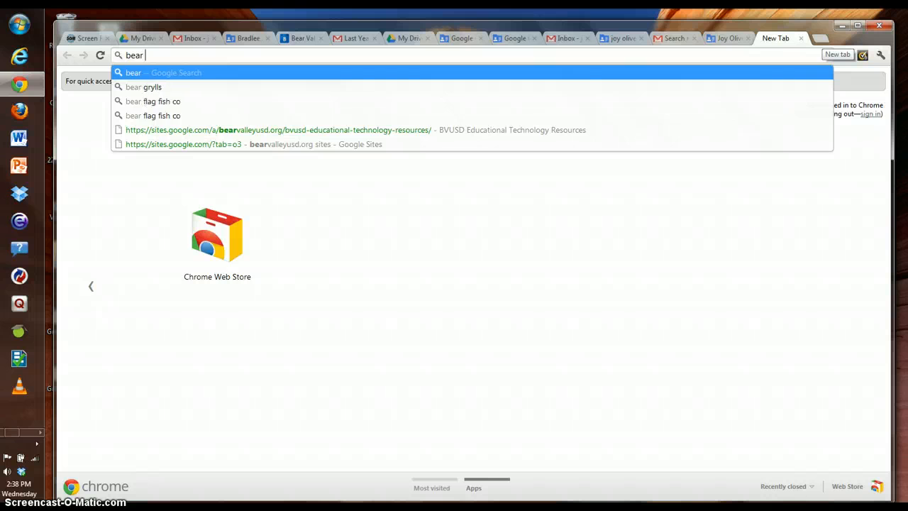
text( valley)
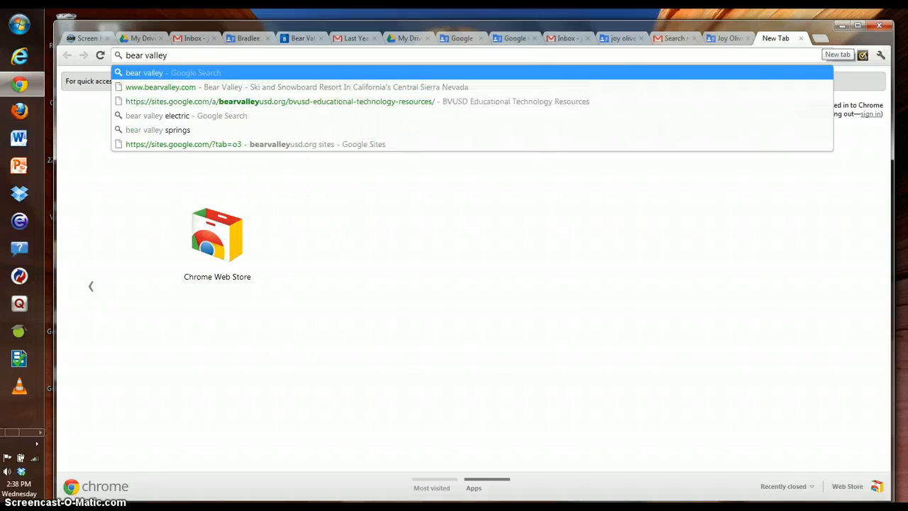
text( unified)
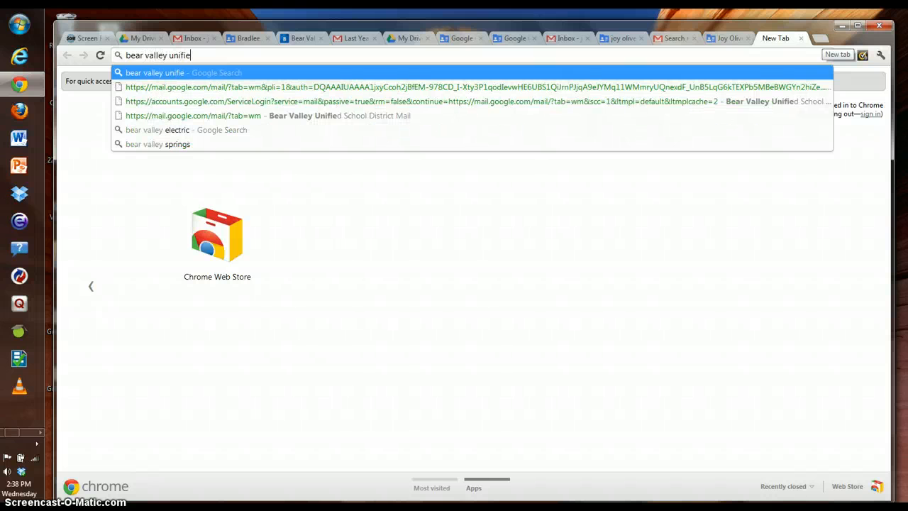
key(Return)
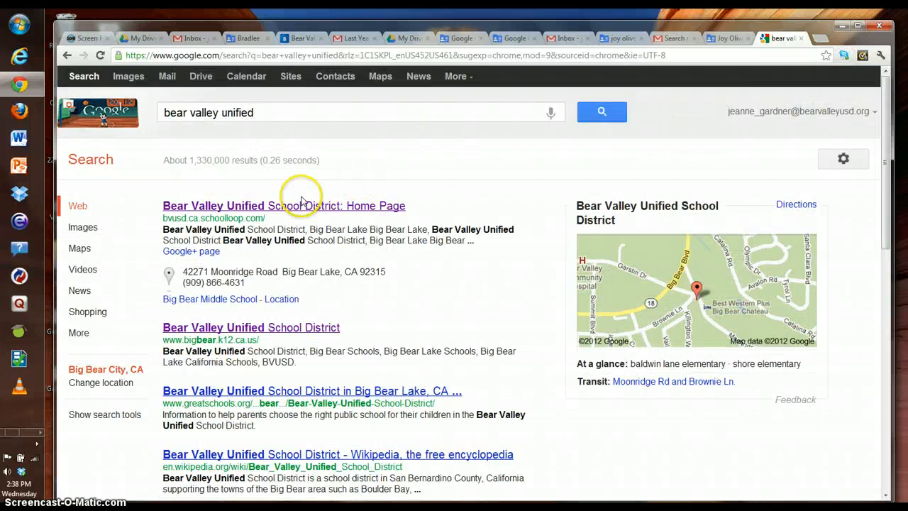
click(299, 206)
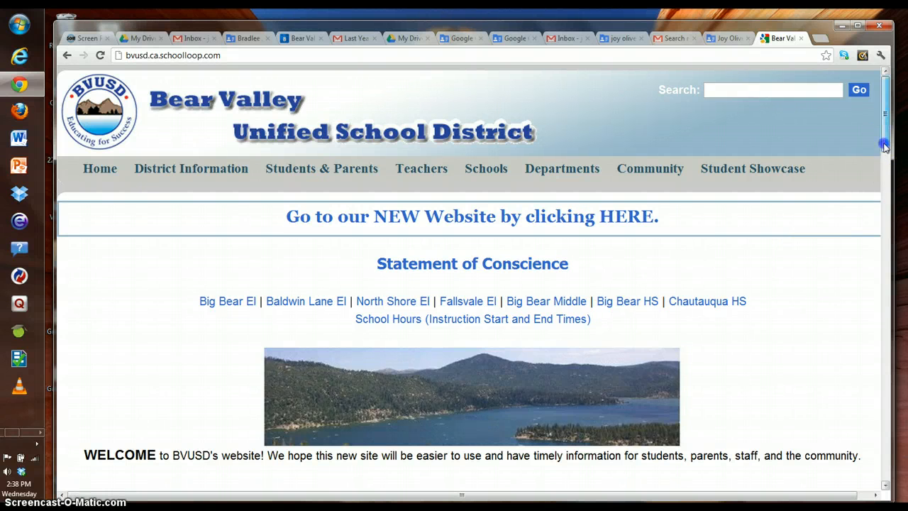
Step: Go to the district's new website and scroll down to the District Calendar
drag(886, 139, 885, 102)
click(480, 217)
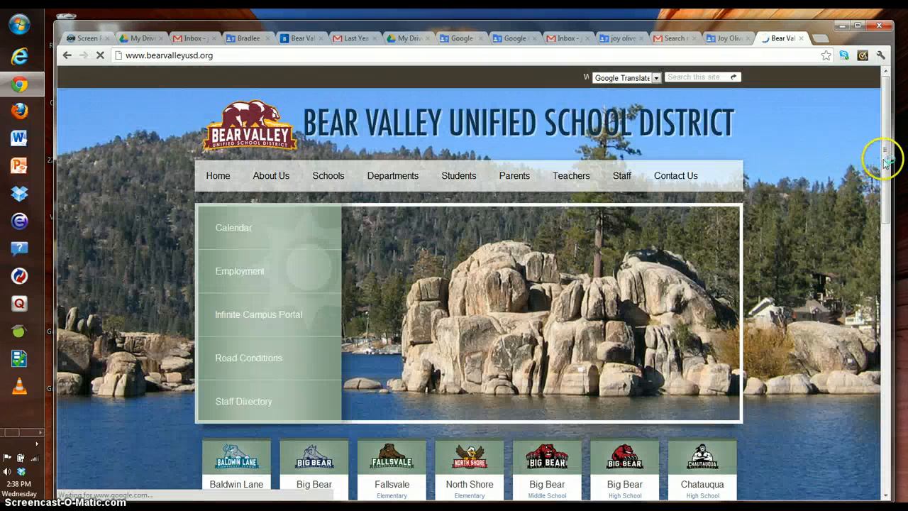
drag(885, 164, 867, 234)
scroll(856, 258, down, 3)
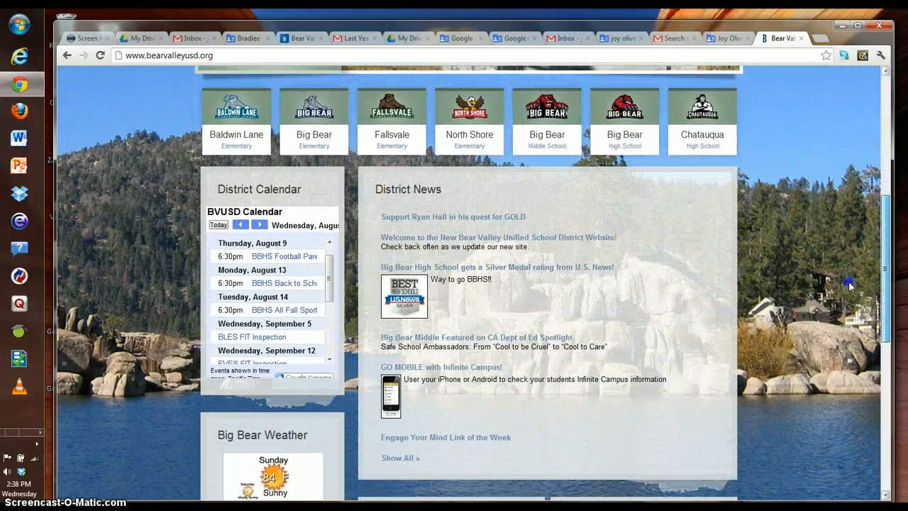
click(315, 379)
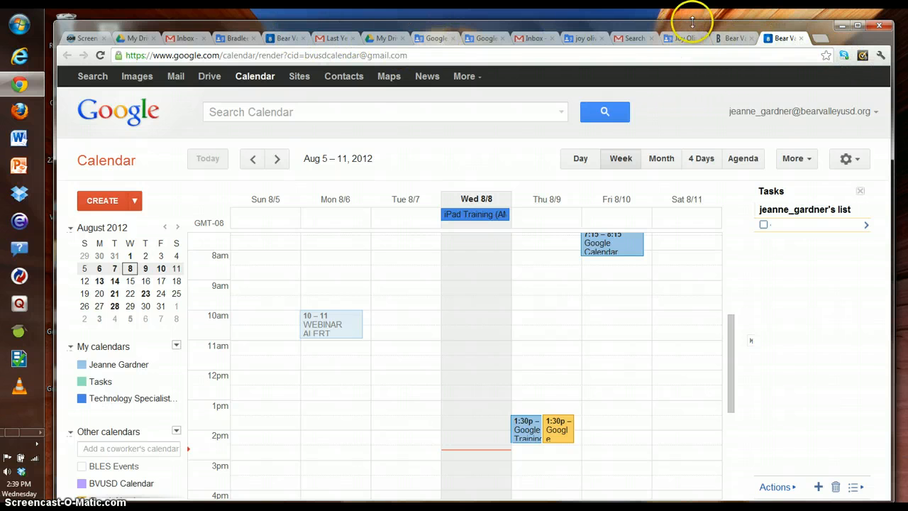
drag(892, 178, 891, 179)
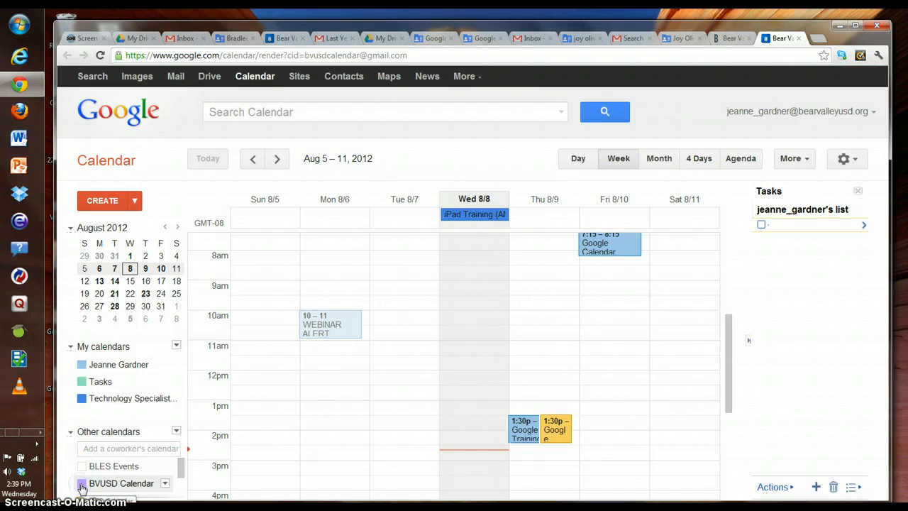
click(277, 159)
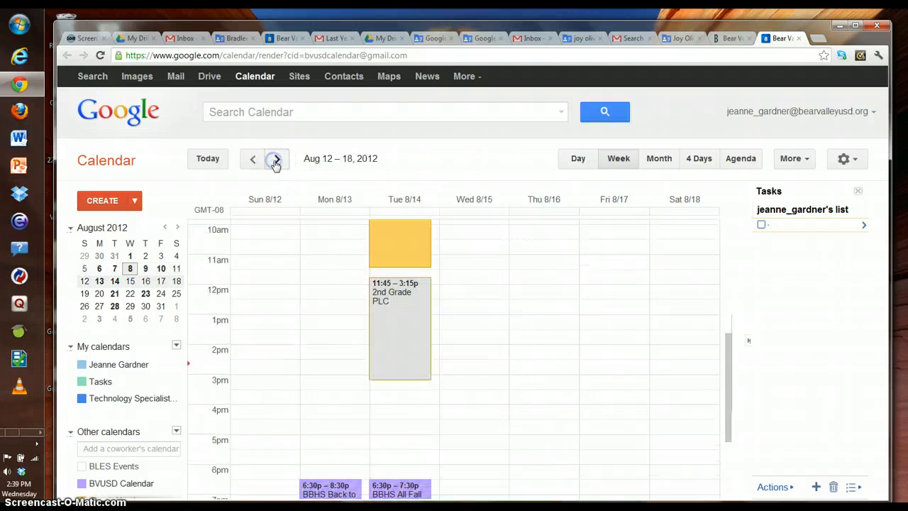
click(84, 483)
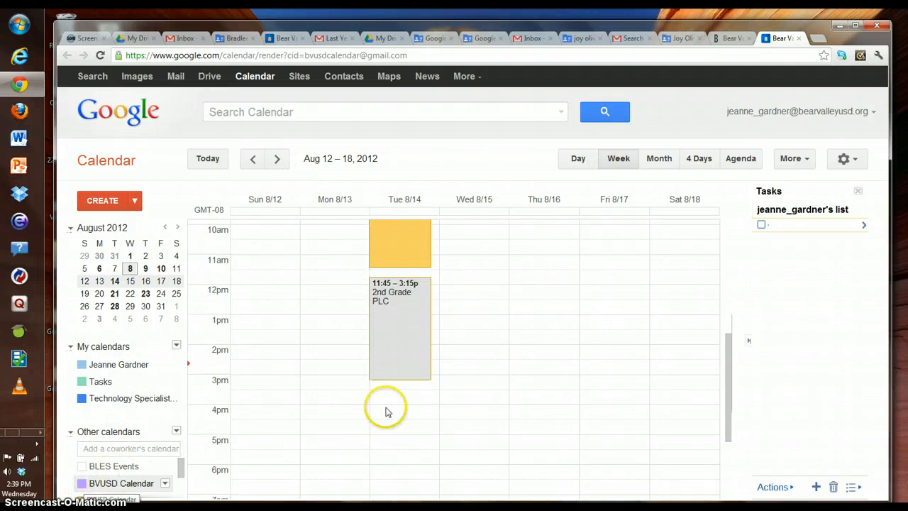
mouse_move(727, 404)
mouse_down()
mouse_move(723, 435)
mouse_move(709, 432)
mouse_move(711, 410)
mouse_up()
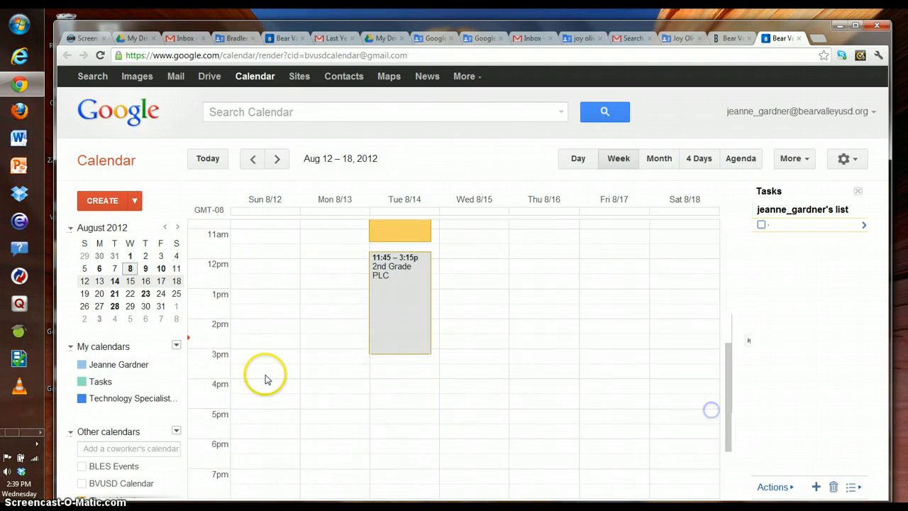
click(85, 481)
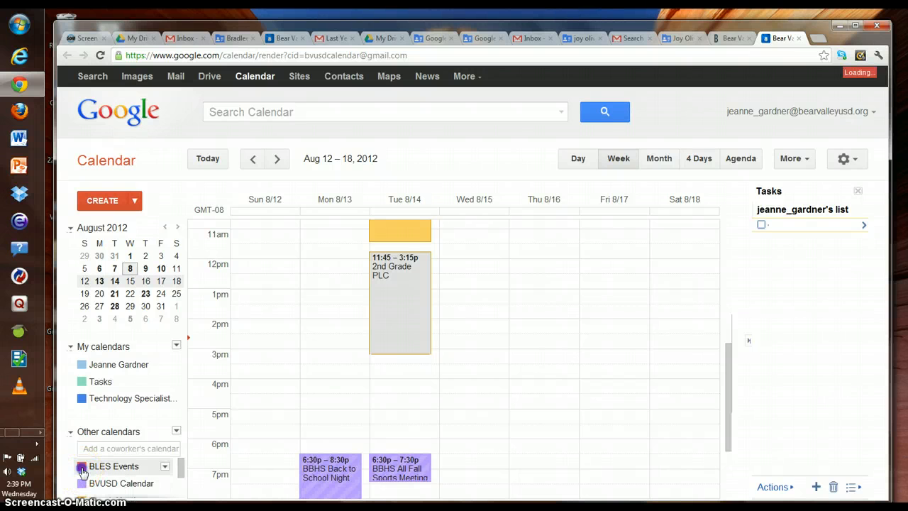
click(82, 470)
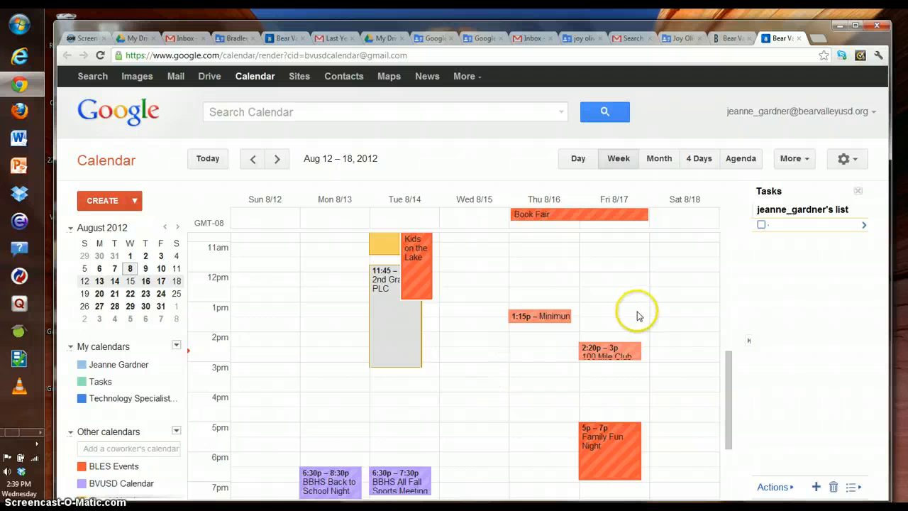
click(81, 381)
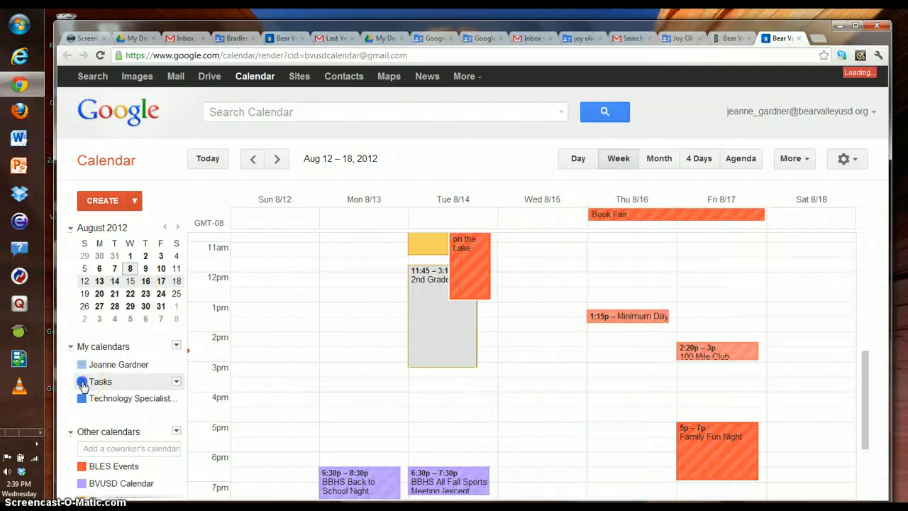
click(81, 381)
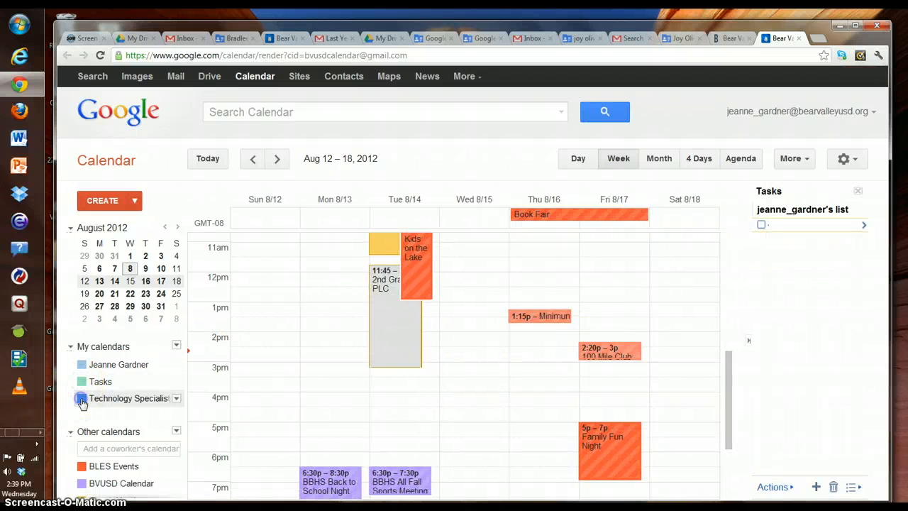
click(81, 466)
click(81, 483)
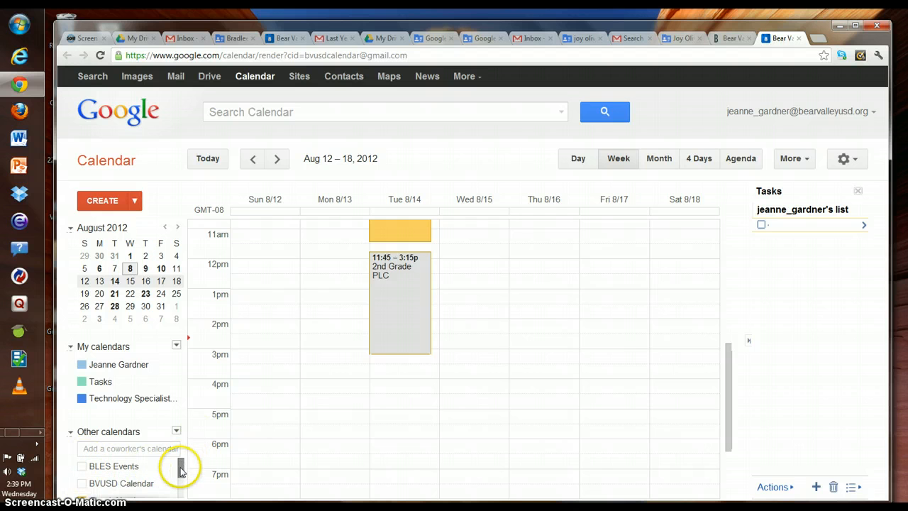
mouse_move(178, 471)
mouse_down()
mouse_move(178, 489)
mouse_move(175, 477)
mouse_up()
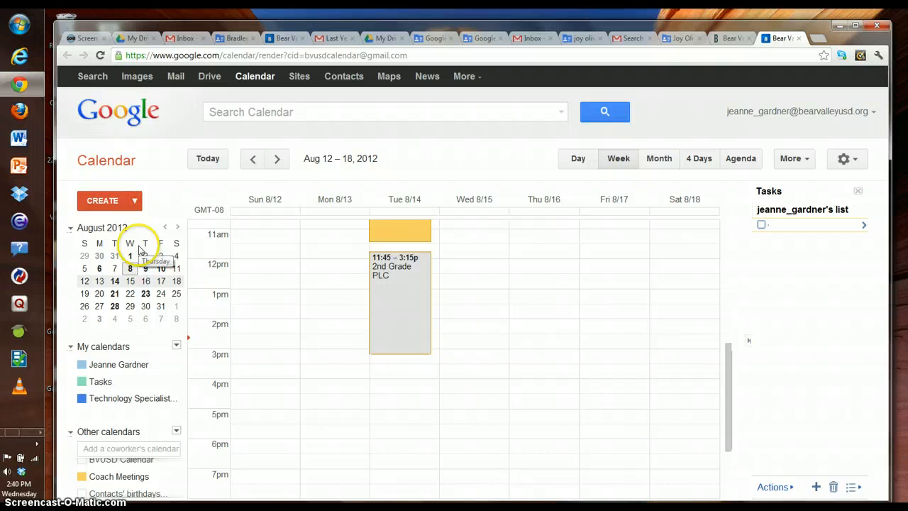
Step: In the Technology Specialist calendar's sharing settings, keep it private and stop organization-wide sharing
click(117, 399)
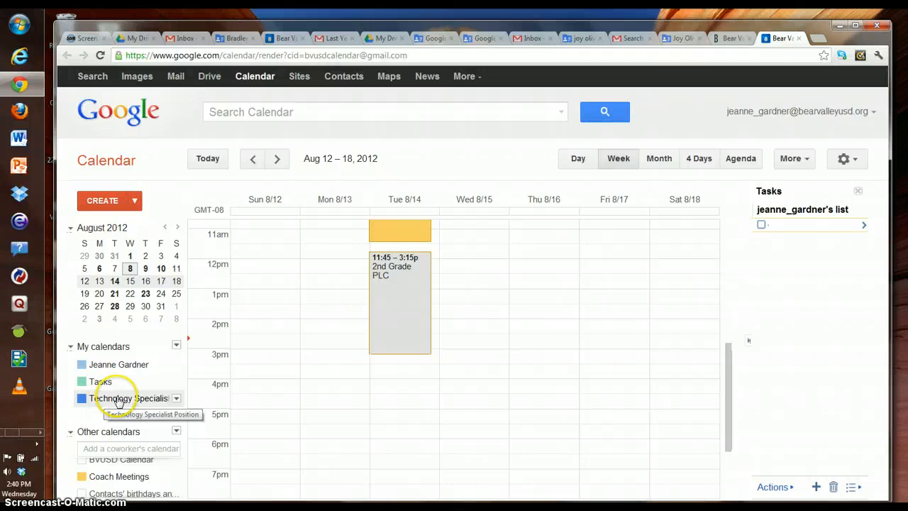
click(176, 398)
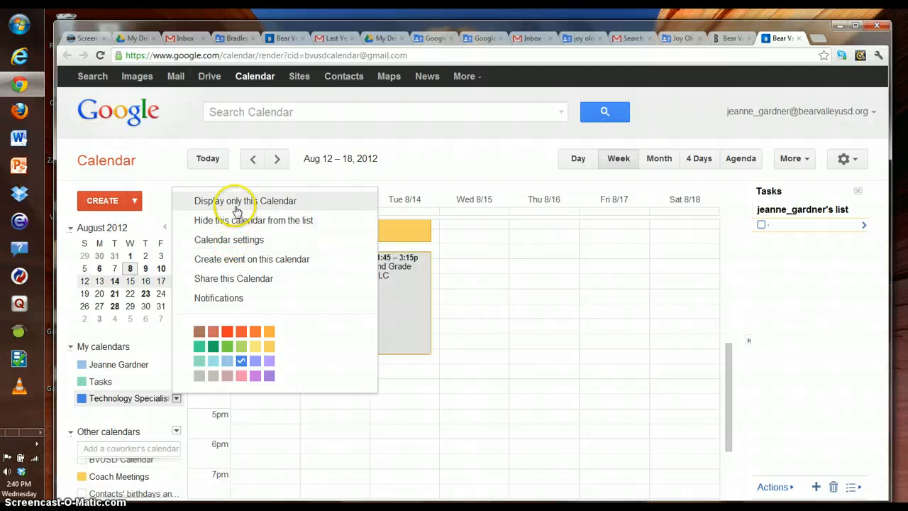
click(226, 280)
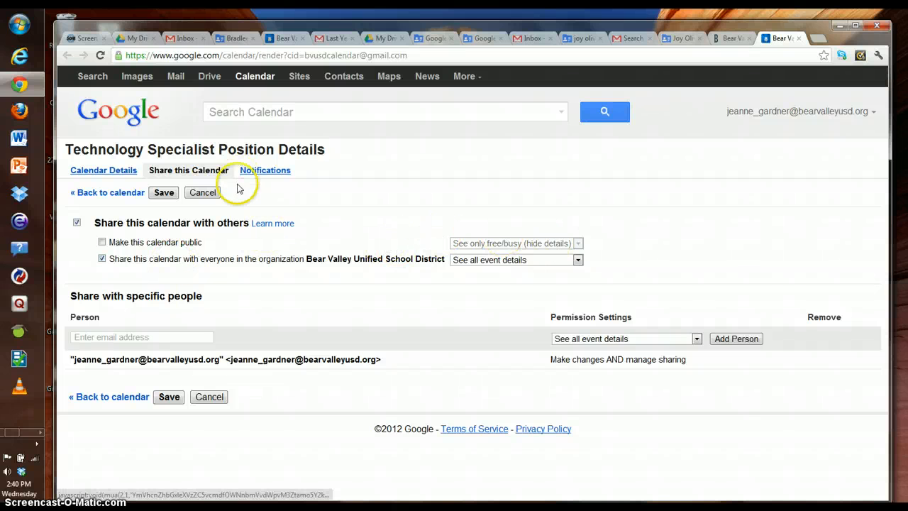
click(102, 242)
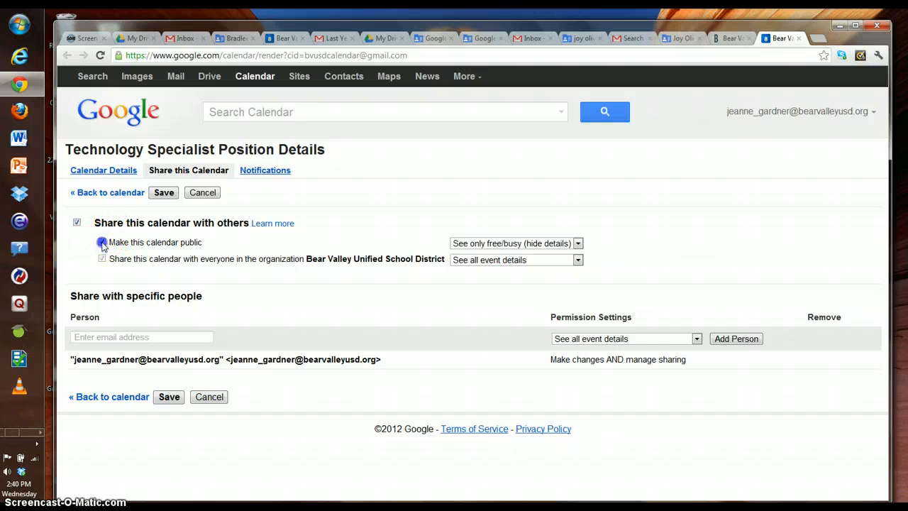
click(102, 243)
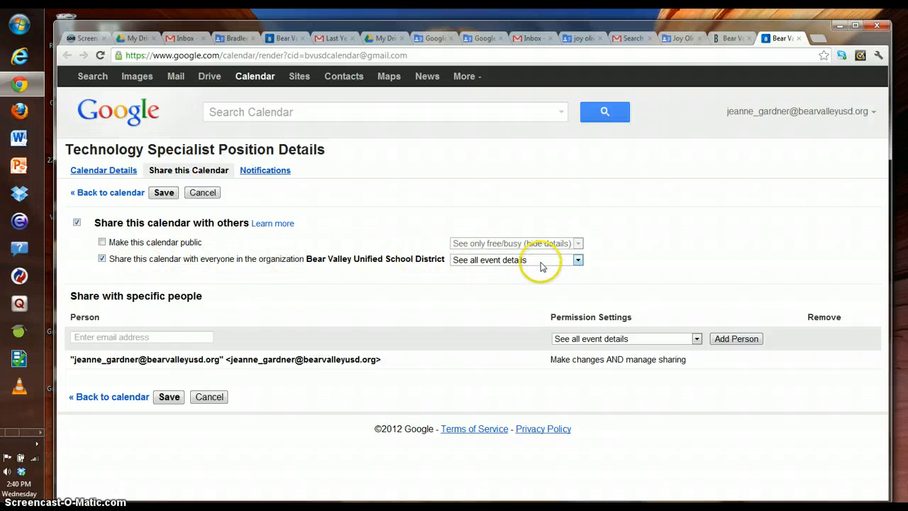
click(578, 261)
click(578, 261)
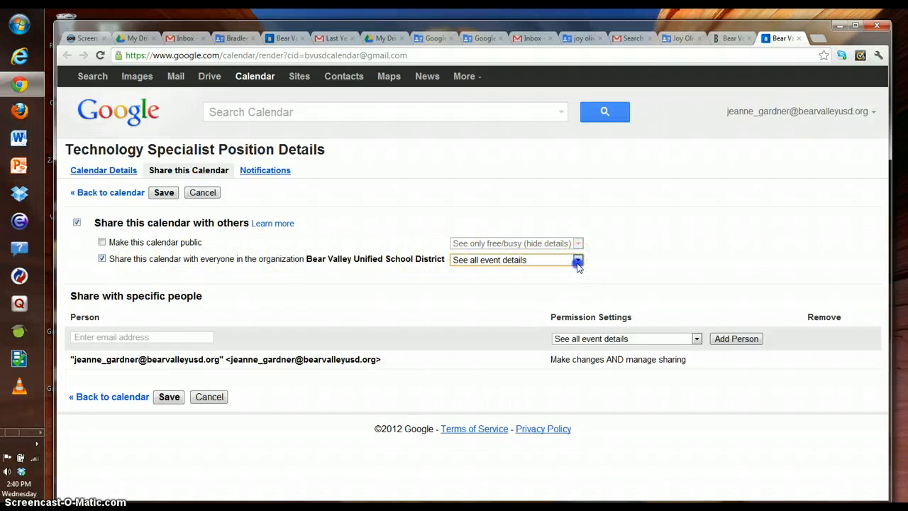
click(102, 259)
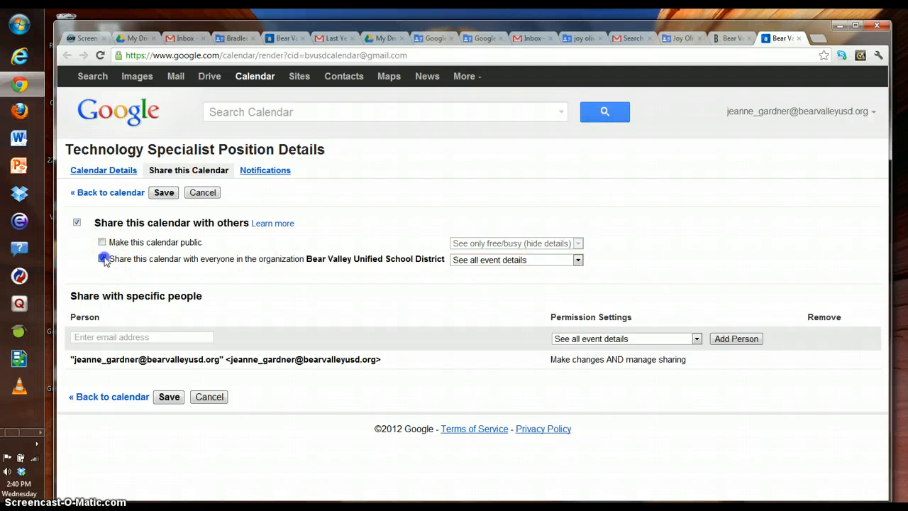
Step: Add the colleague's address with See all event details permission and save
click(159, 336)
click(162, 337)
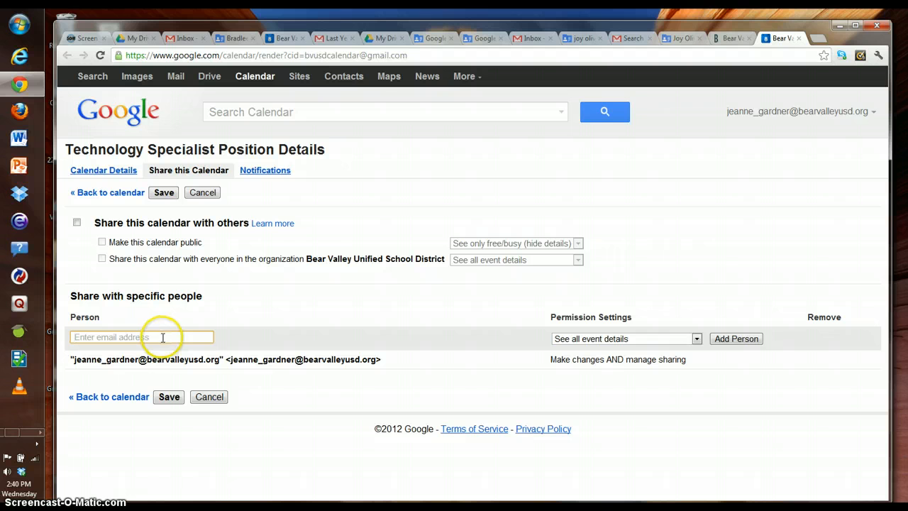
text(su)
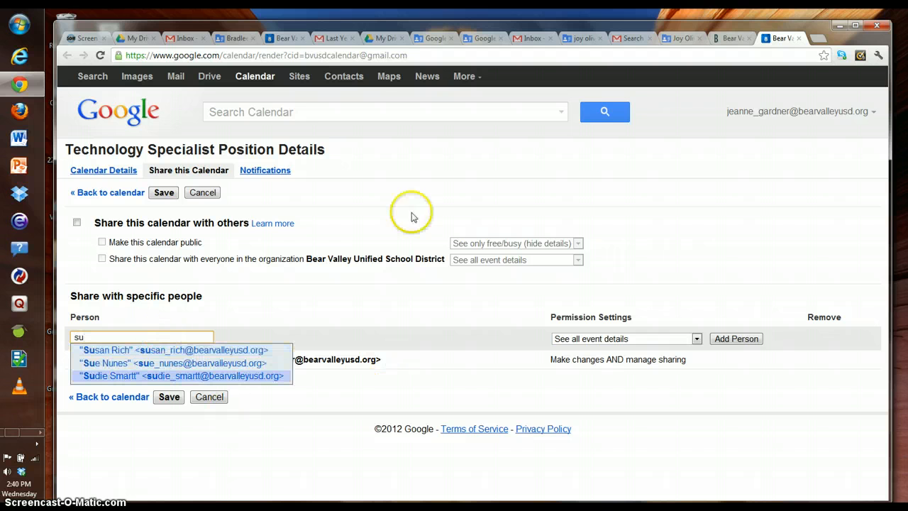
click(181, 363)
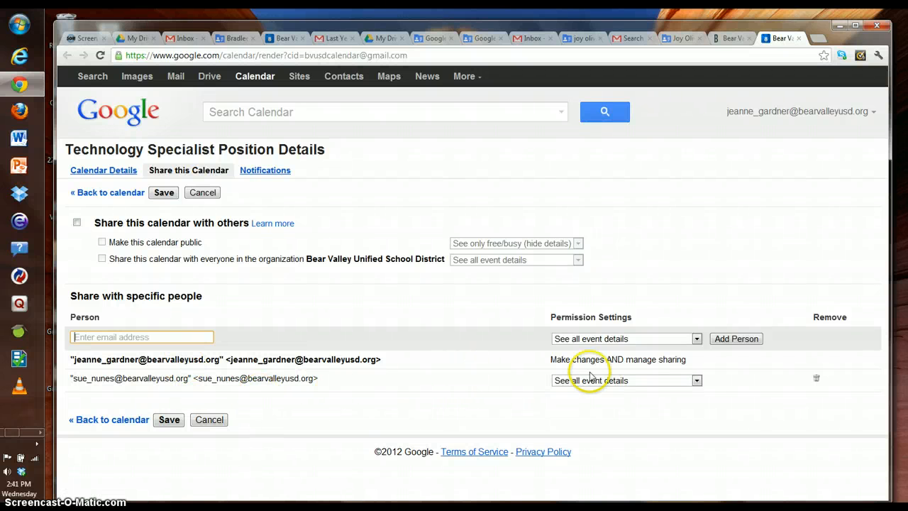
click(696, 381)
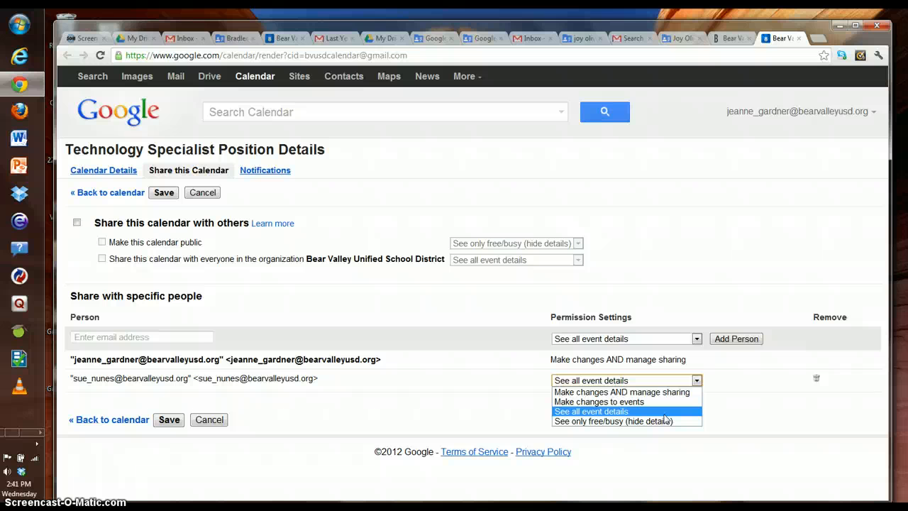
drag(665, 419, 615, 413)
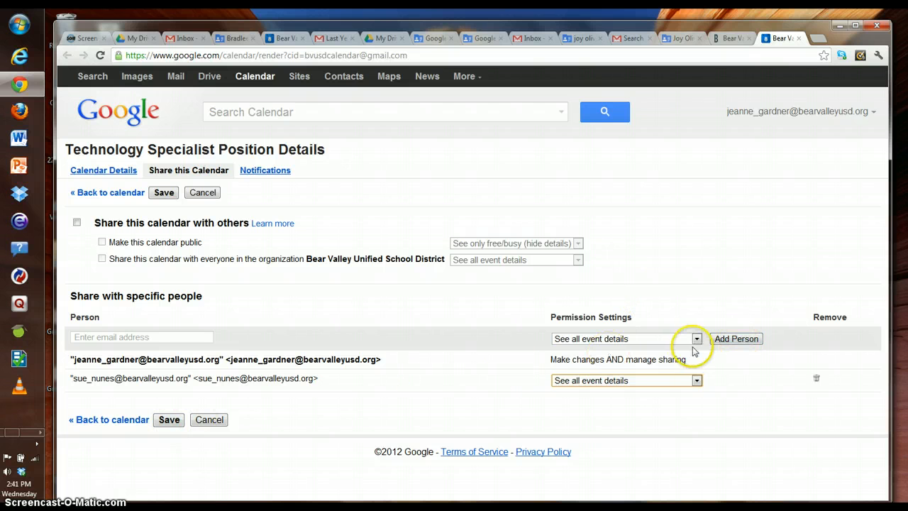
click(176, 420)
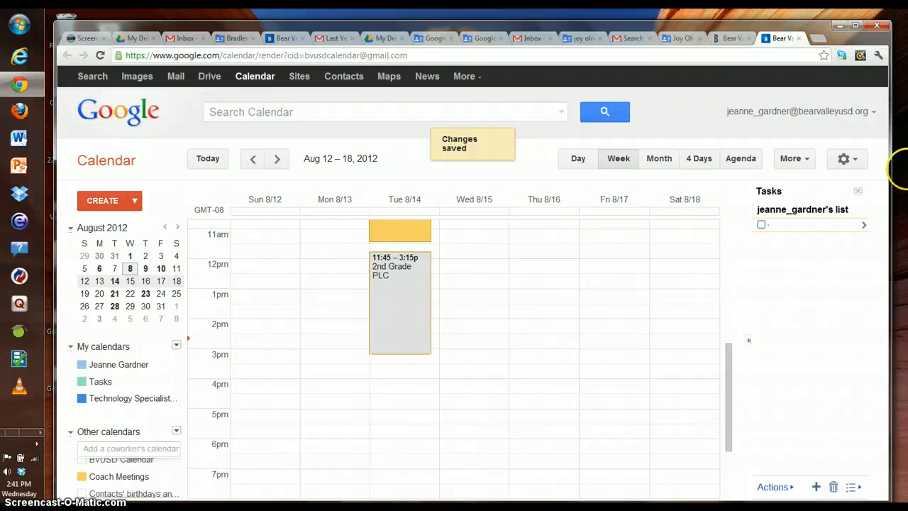
Step: Switch the display density from the gear menu, trying Cozy first and settling on Compact
click(844, 161)
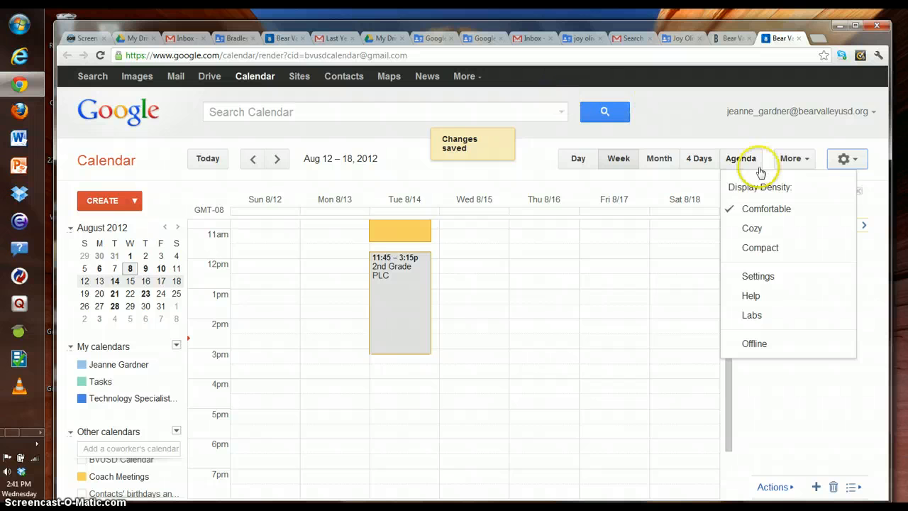
click(754, 229)
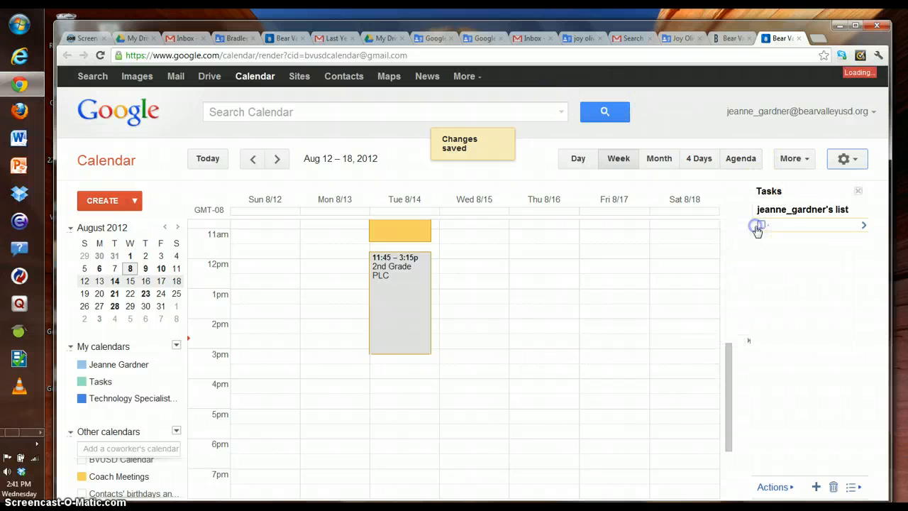
click(844, 158)
click(844, 159)
click(844, 159)
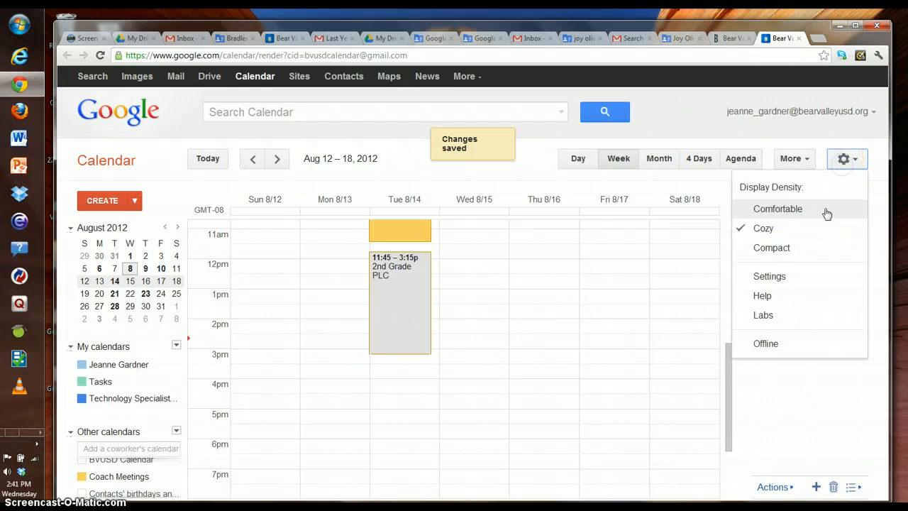
click(793, 248)
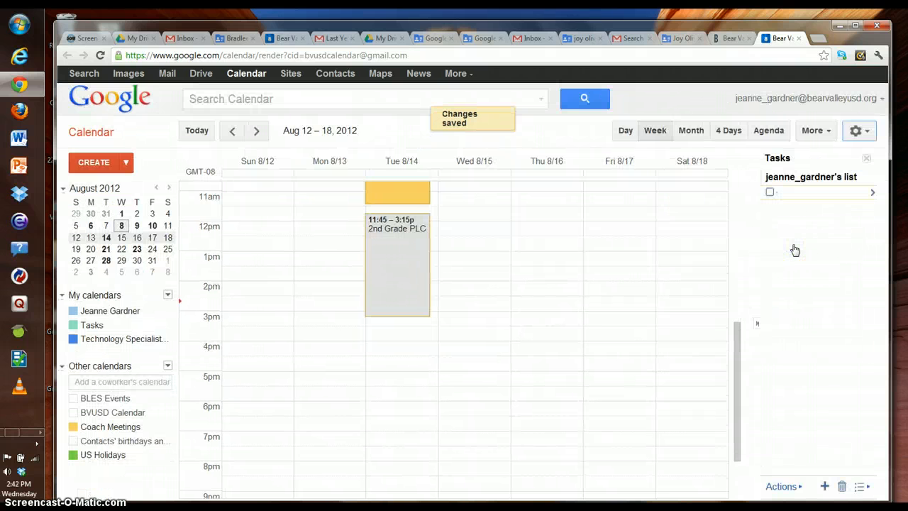
click(811, 249)
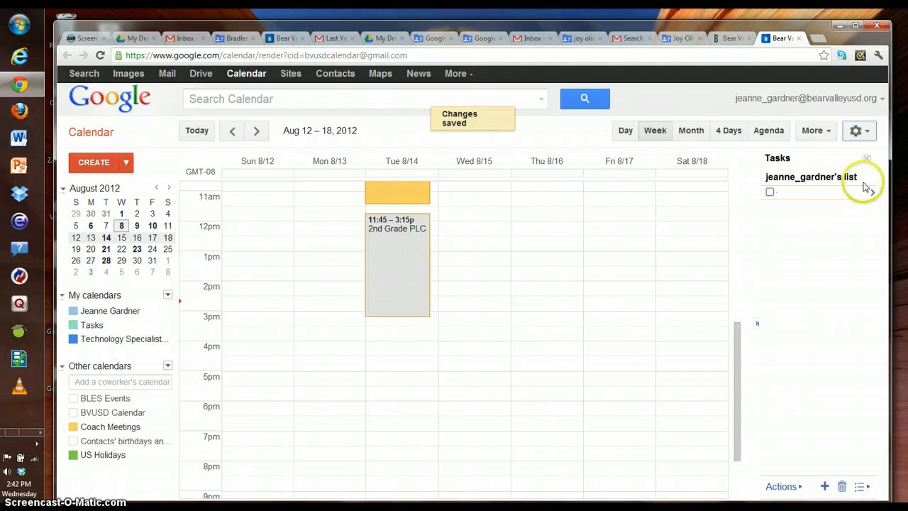
click(858, 132)
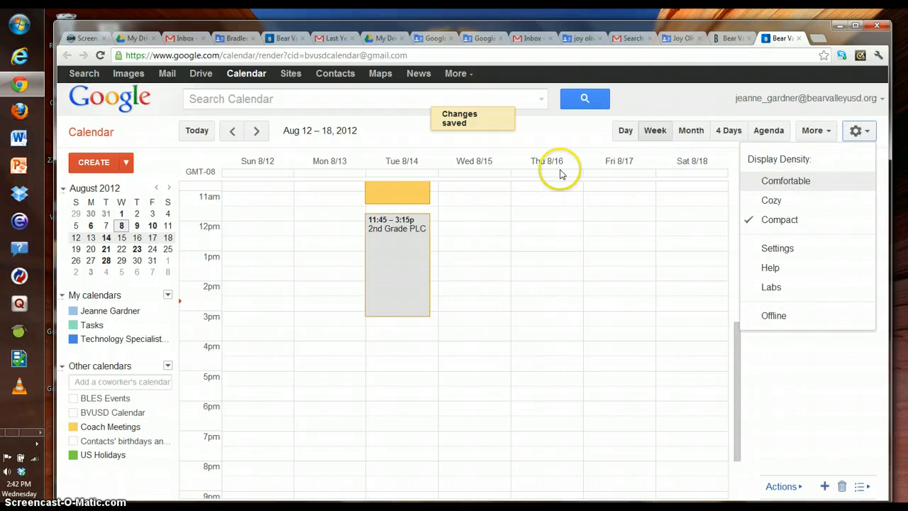
click(122, 163)
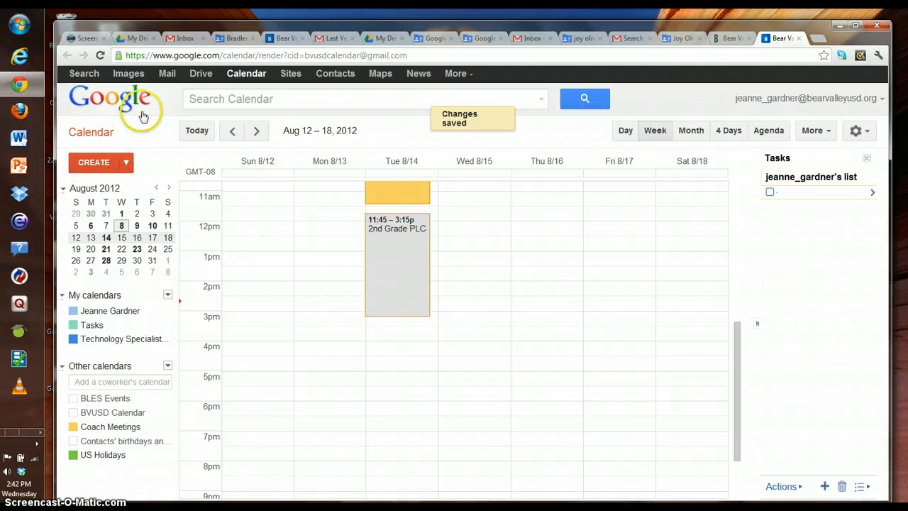